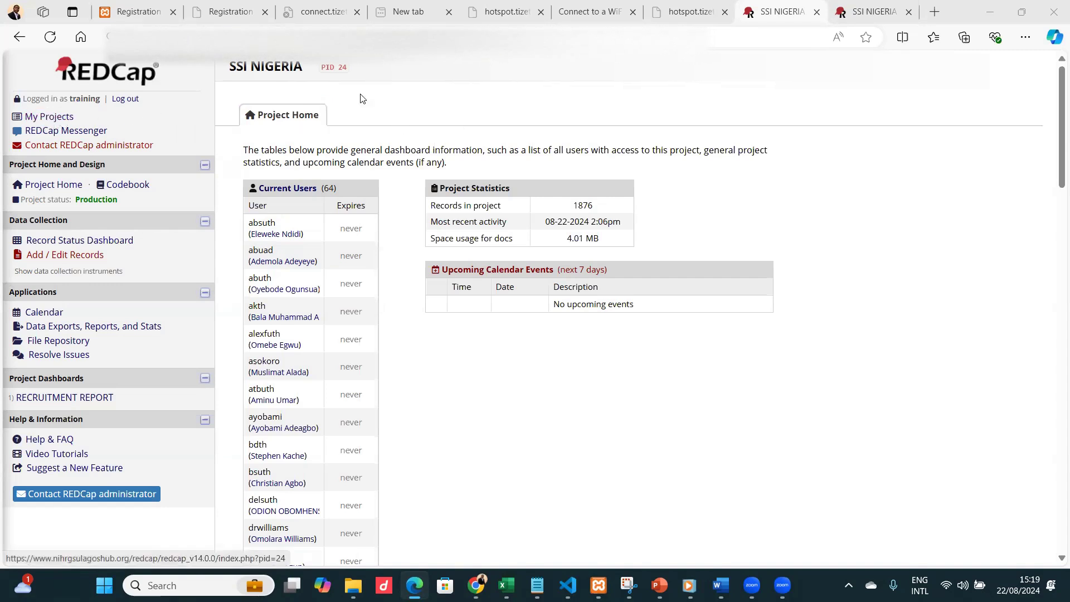
Open the SSI NIGERIA project from My Projects and go to its Resolve Issues page.
click(45, 118)
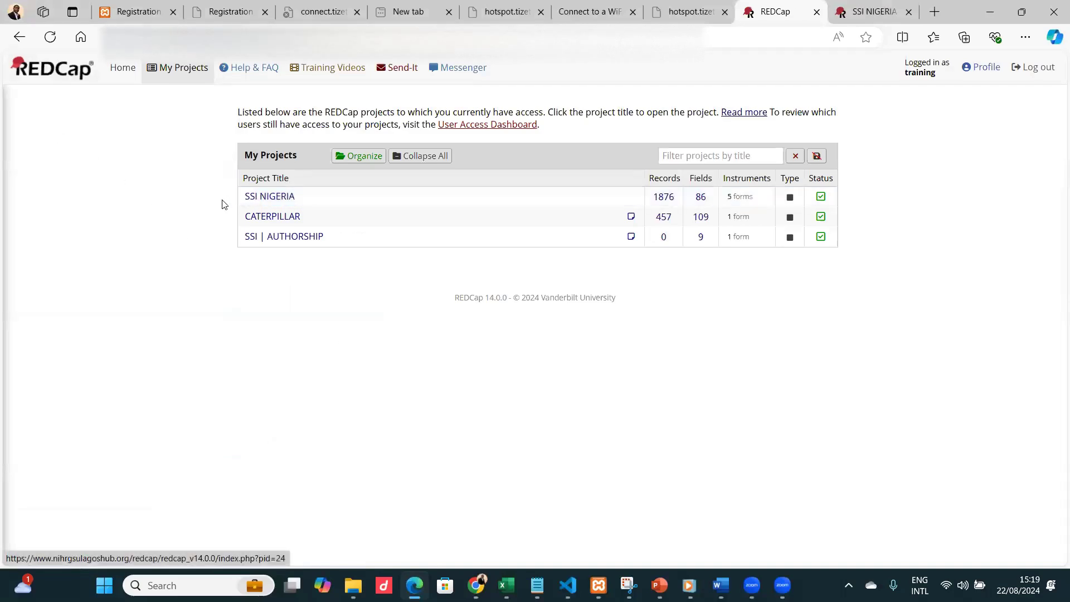
click(274, 200)
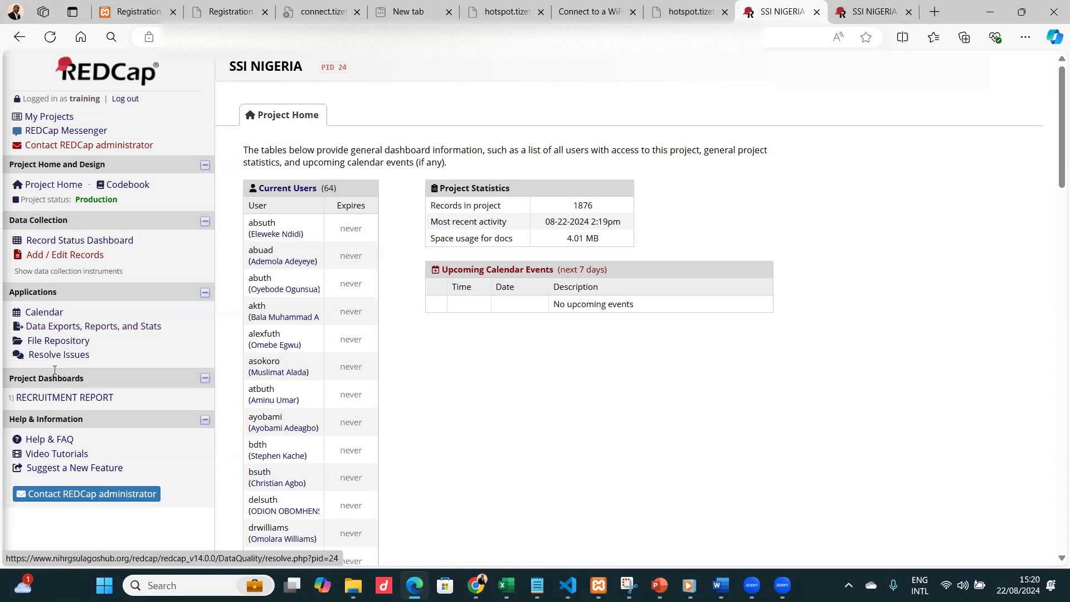
click(40, 355)
click(68, 357)
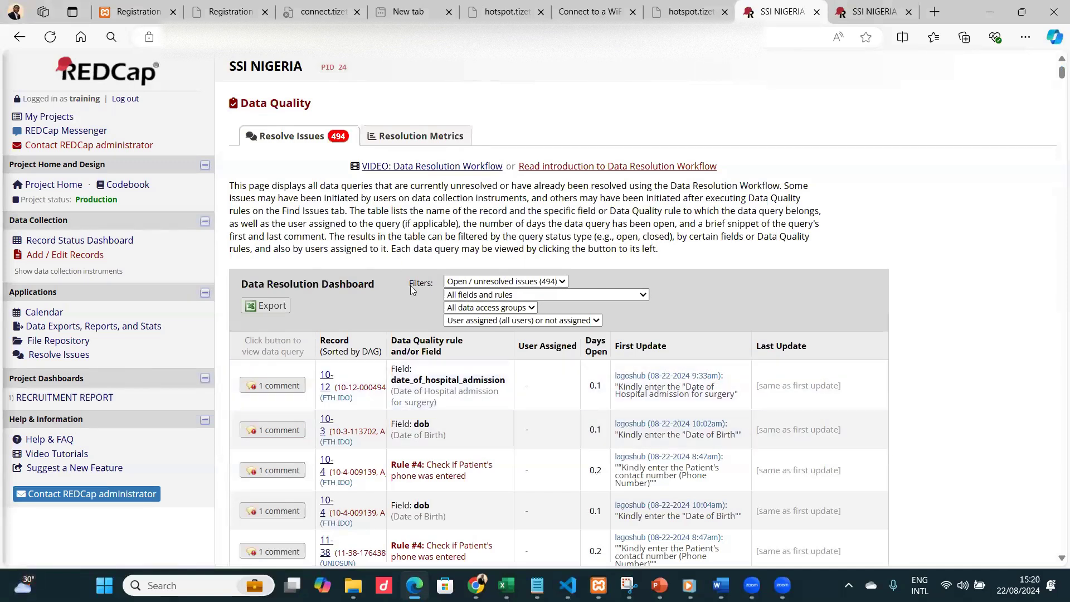
Examine the status filter options of the Data Resolution Dashboard.
scroll(410, 286, down, 1)
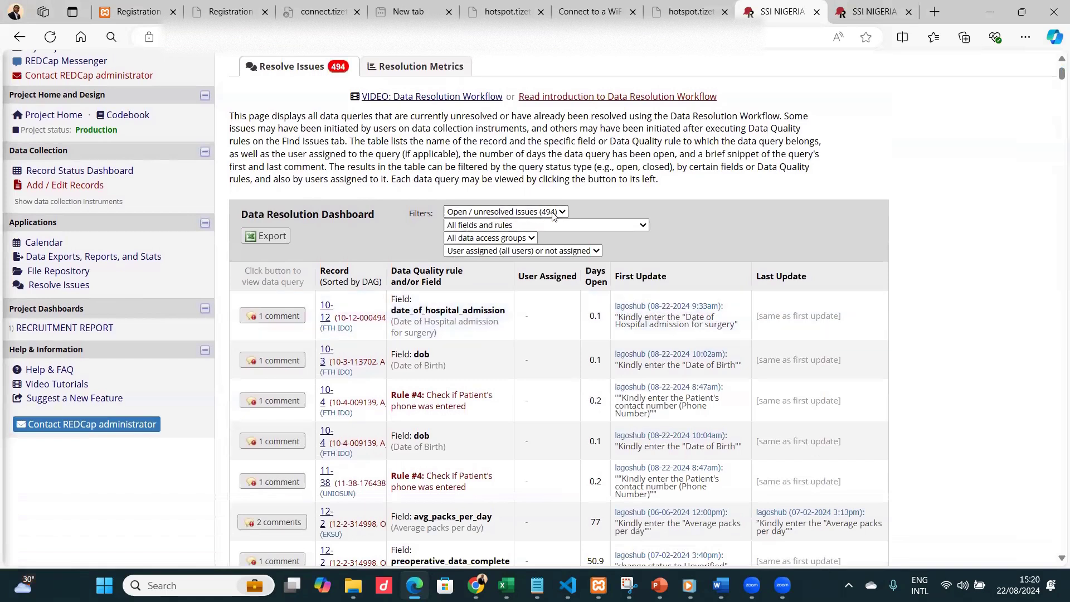
click(554, 216)
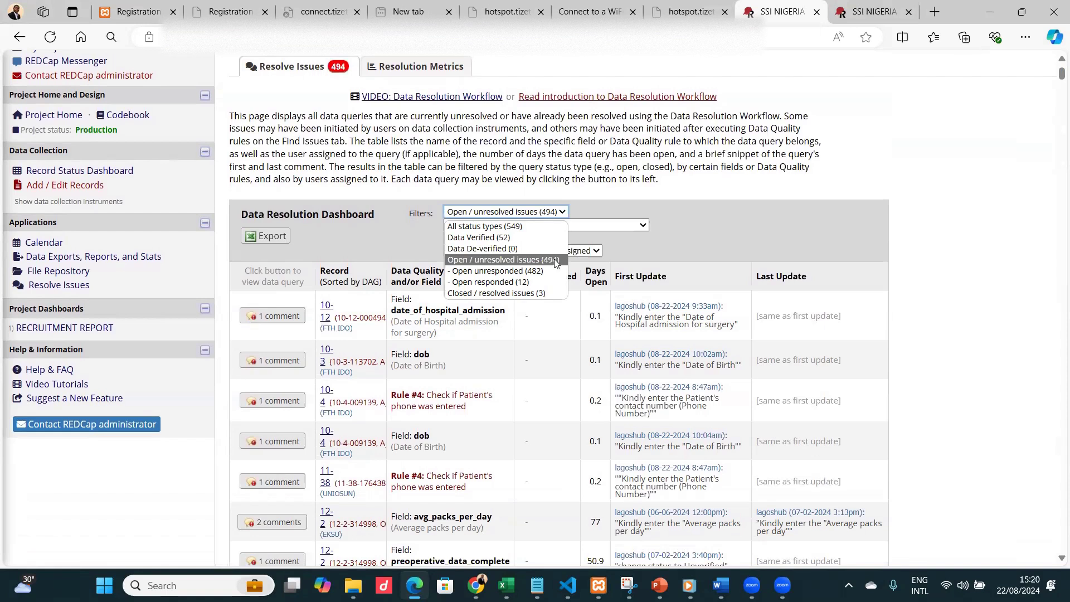
click(641, 198)
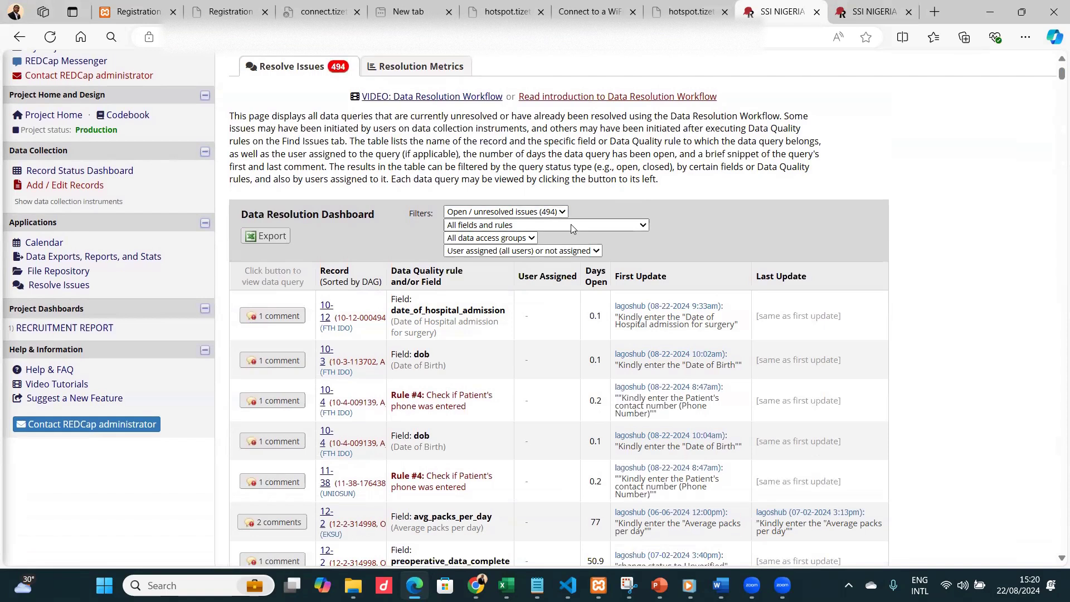
scroll(535, 207, down, 2)
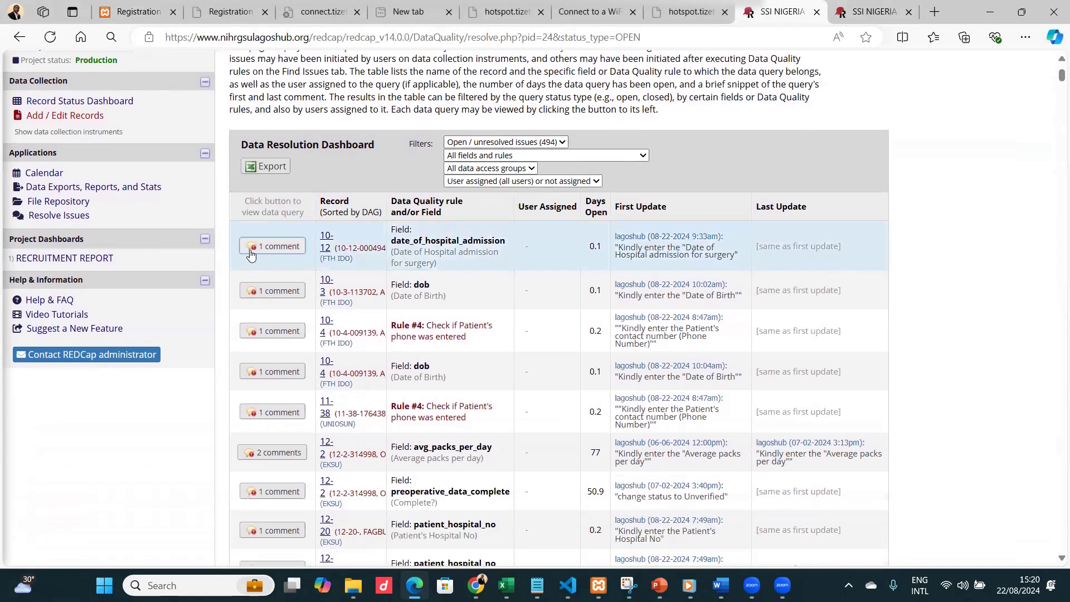
Open the data query for record 10-12 and open that record's form in a new tab.
click(282, 245)
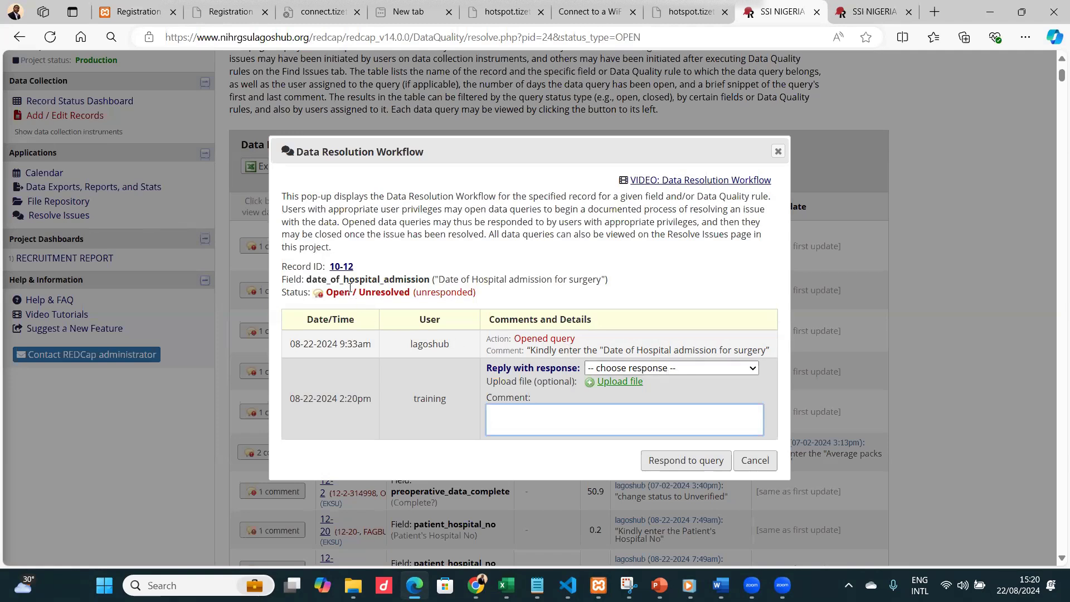
drag(361, 273, 324, 268)
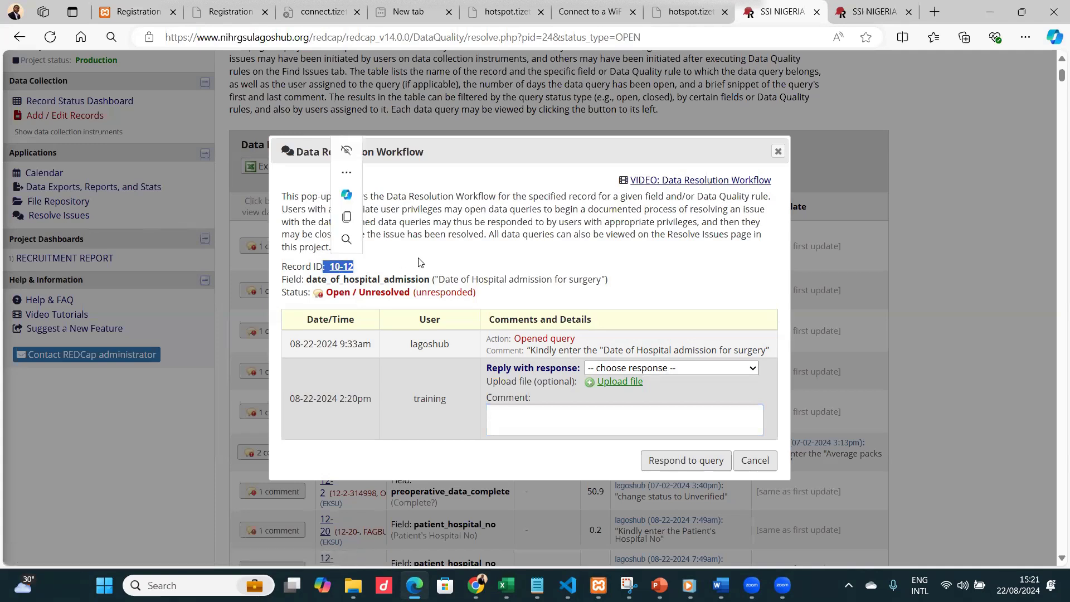
click(372, 268)
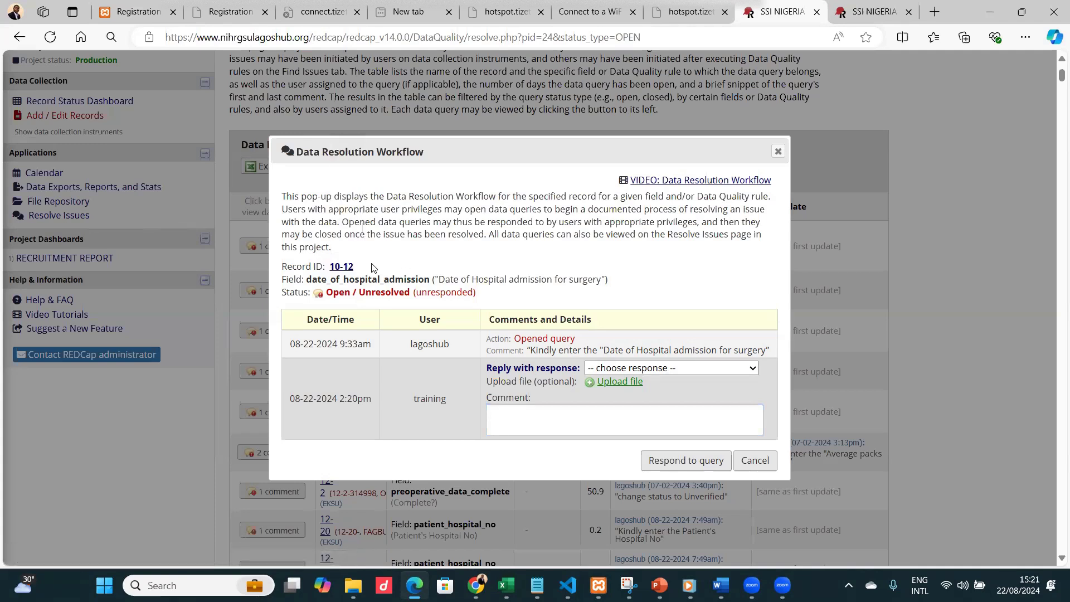
right_click(342, 268)
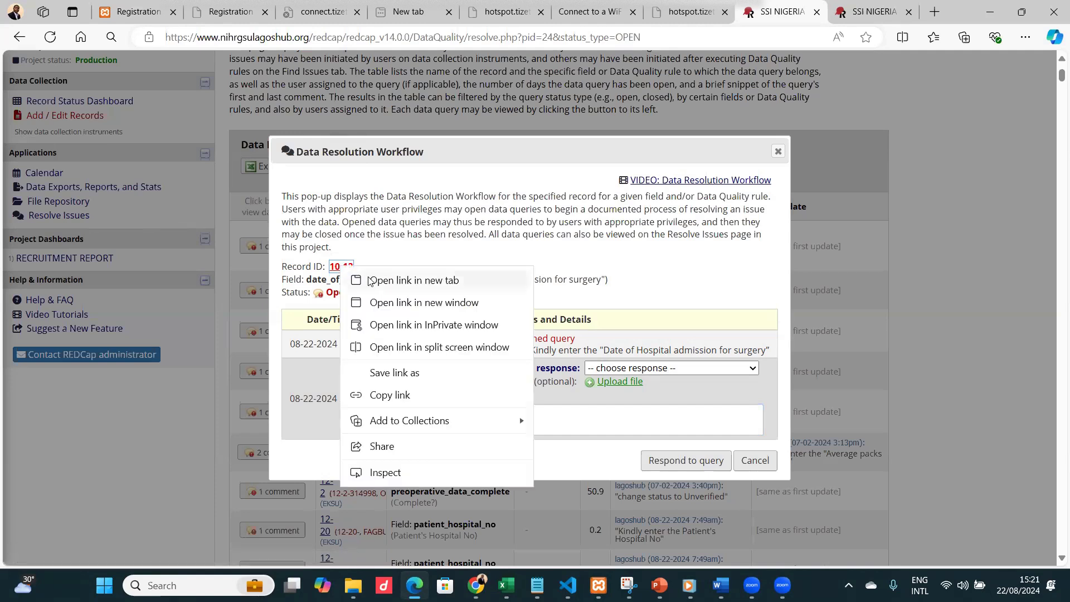
click(415, 281)
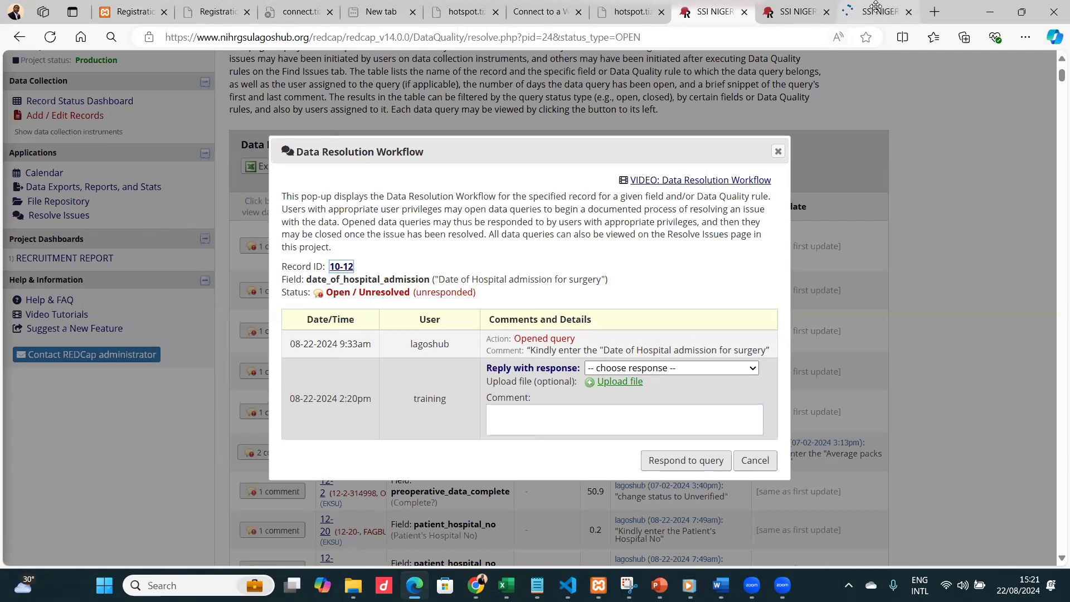
click(869, 11)
click(804, 12)
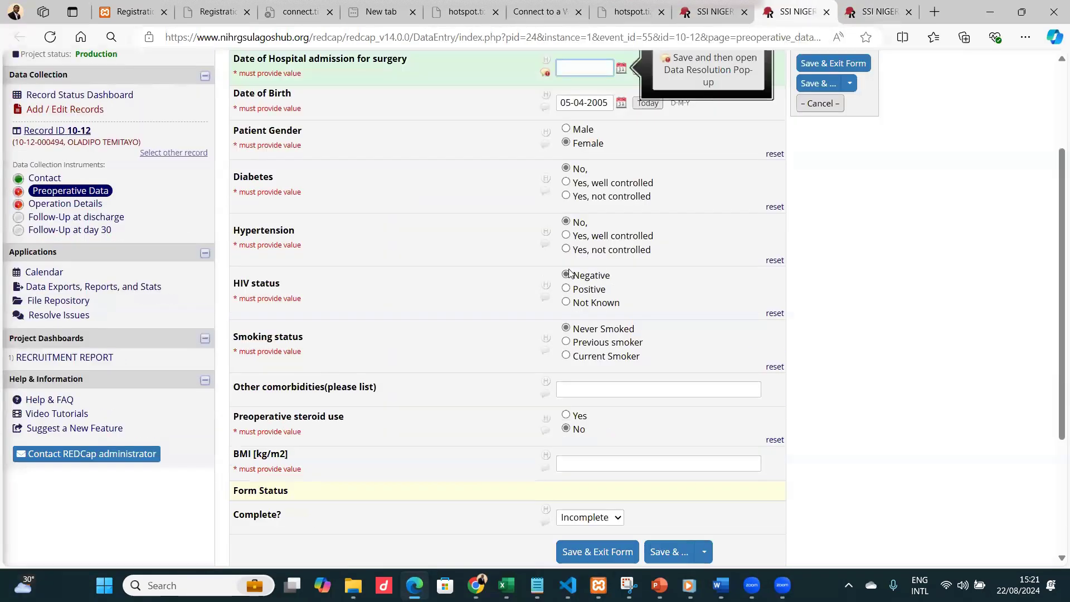
Inspect the empty Date of Hospital admission for surgery field and its date picker.
scroll(571, 273, up, 3)
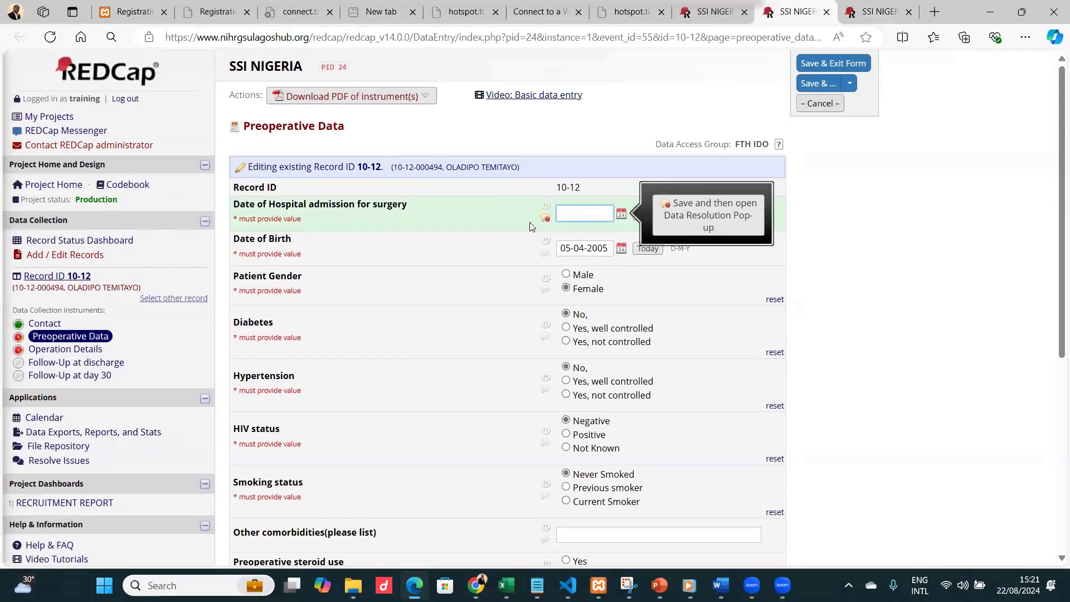
click(579, 211)
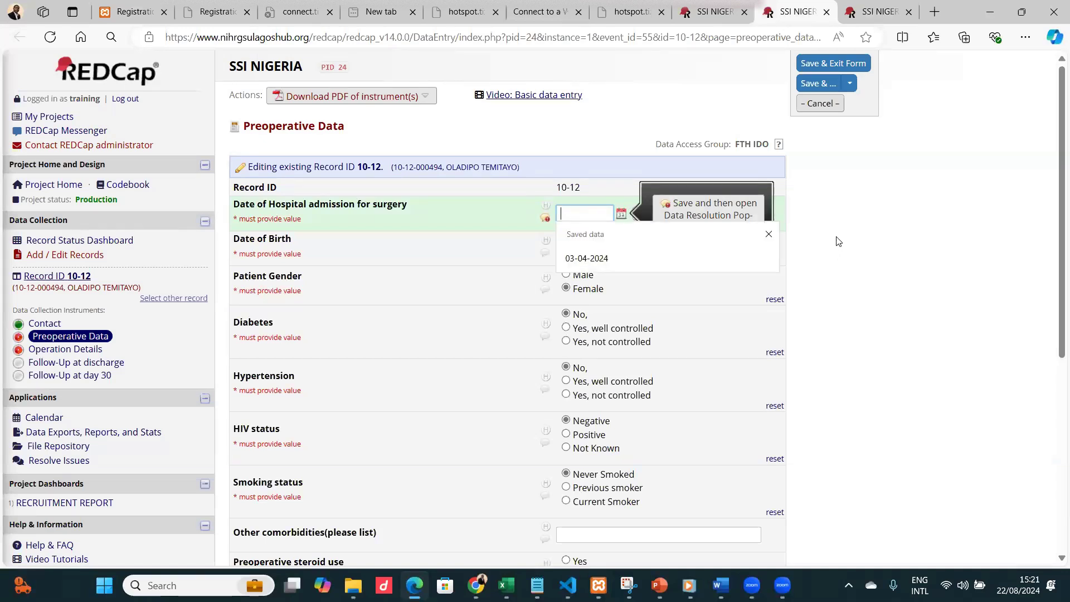
click(814, 230)
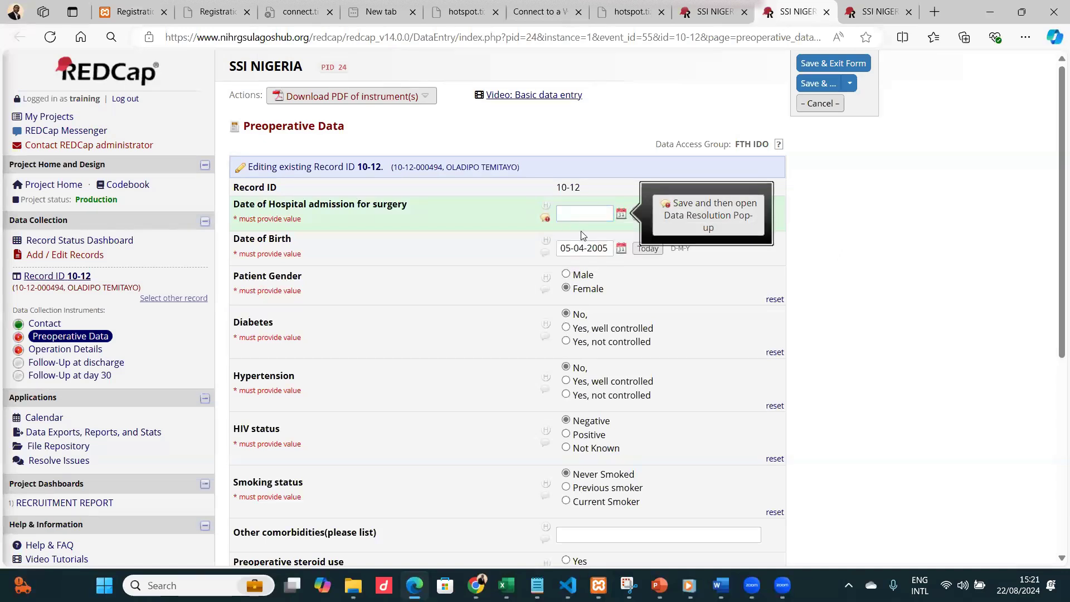
click(622, 216)
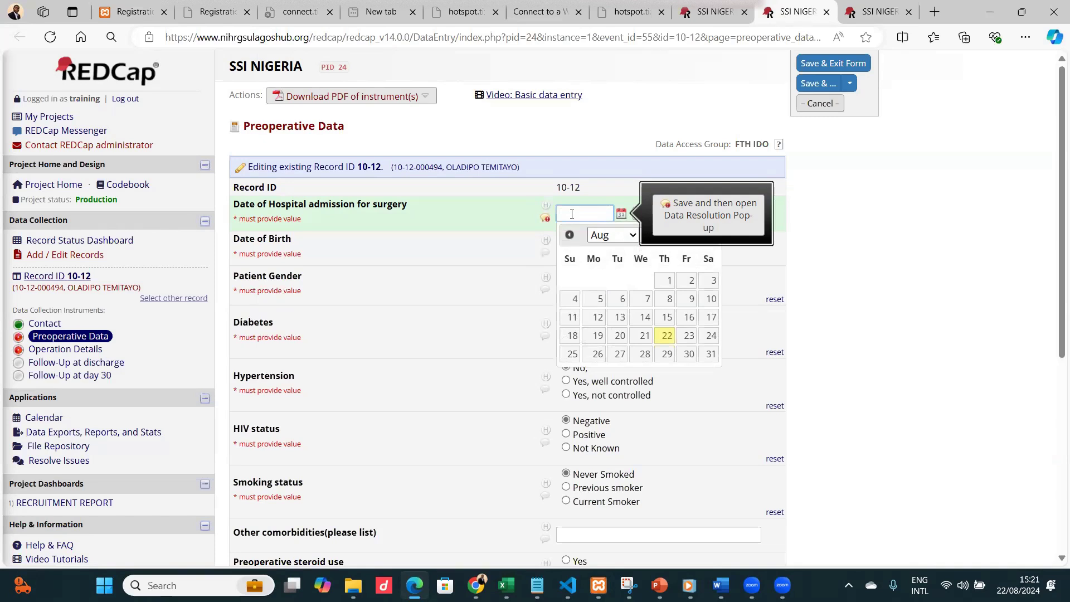
click(857, 271)
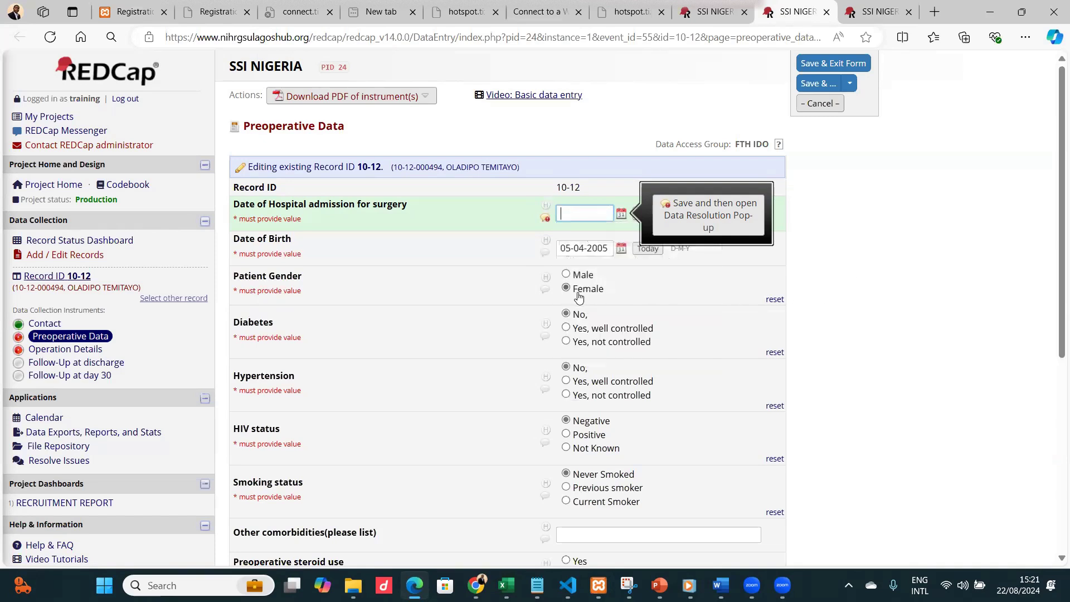
Review the fields of the Preoperative Data form for record 10-12.
scroll(579, 299, down, 6)
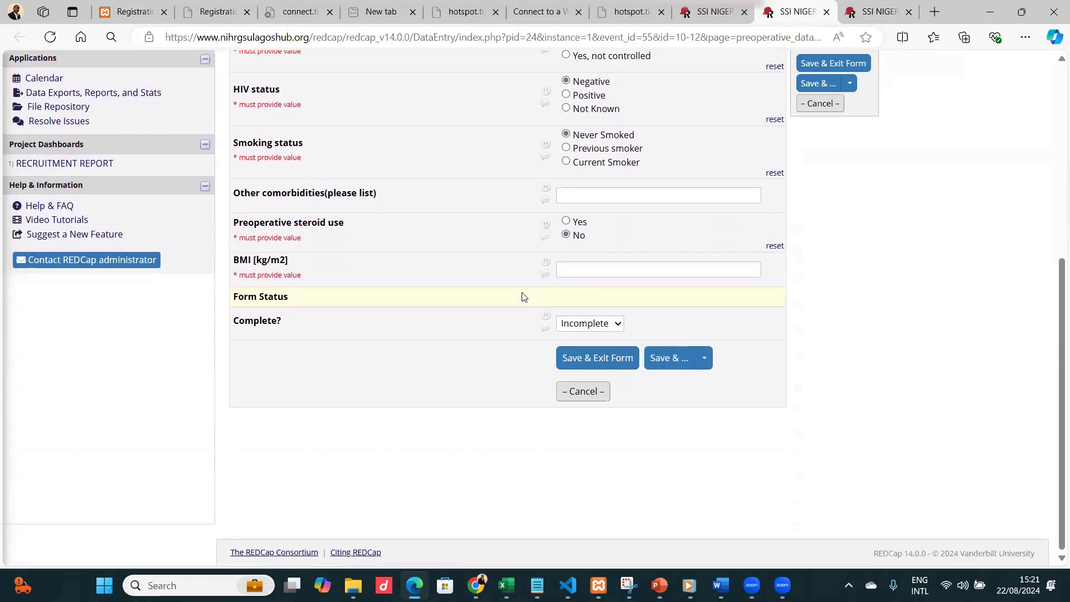
scroll(522, 296, up, 5)
scroll(523, 296, up, 1)
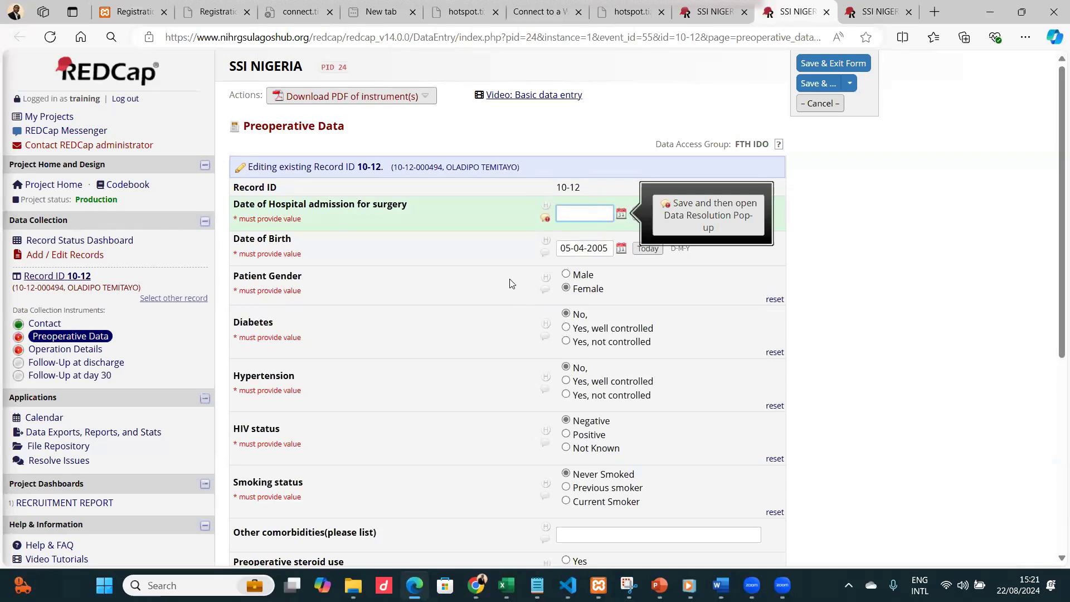
scroll(595, 215, down, 1)
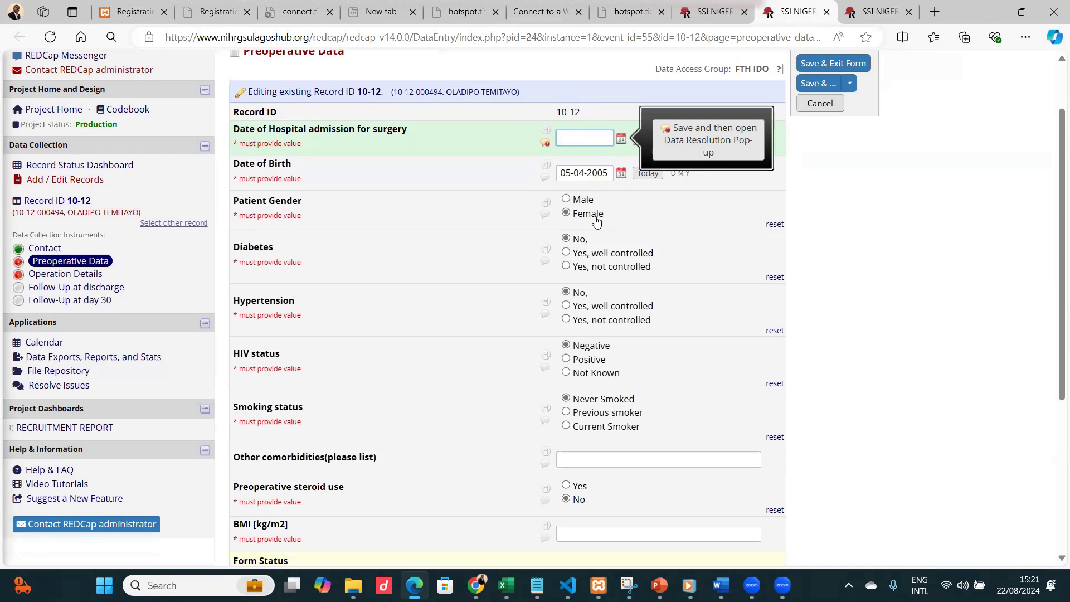
scroll(595, 220, down, 4)
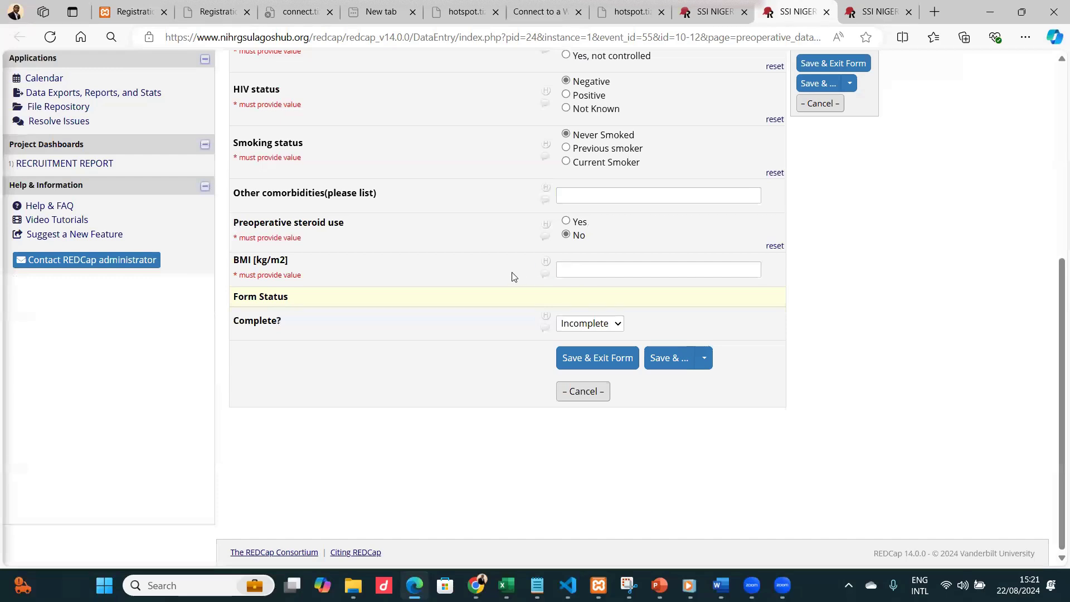
scroll(817, 253, up, 6)
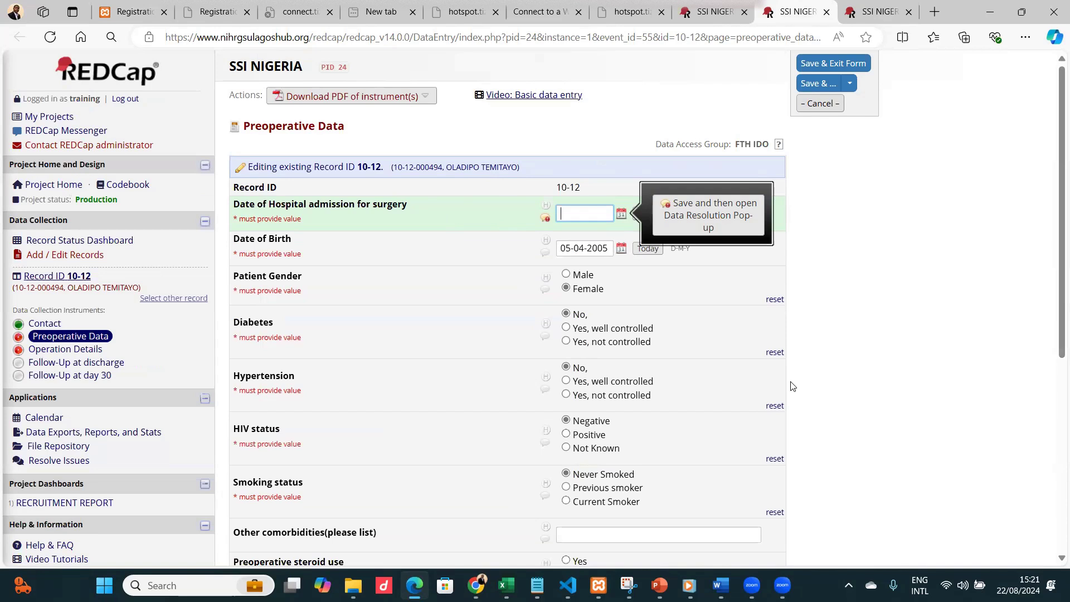
scroll(794, 386, down, 3)
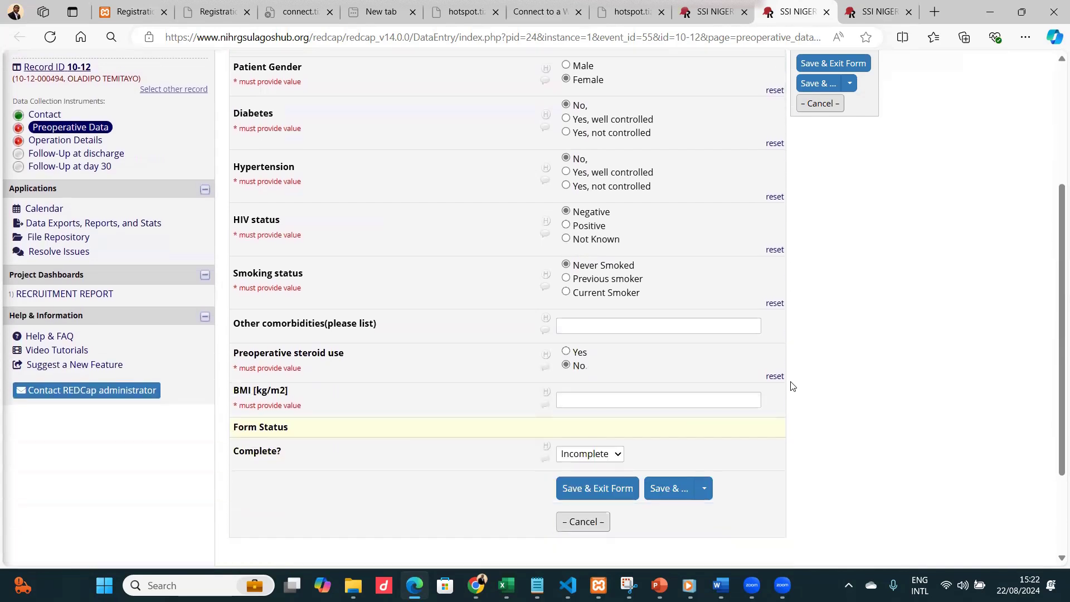
scroll(794, 386, down, 2)
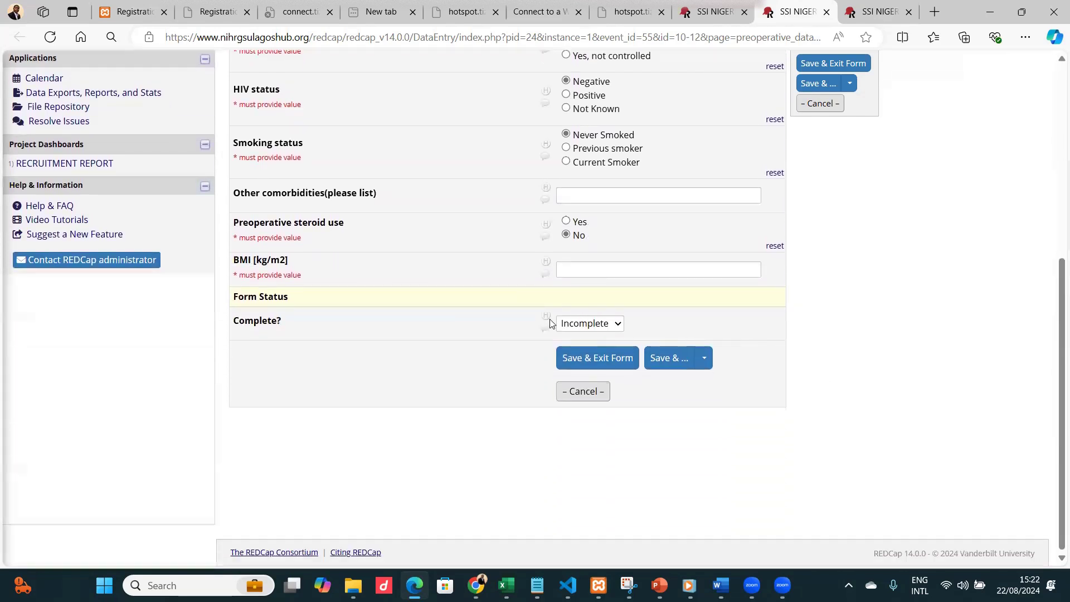
Examine the options of the form's Complete? status.
mouse_move(229, 301)
mouse_down()
mouse_move(274, 296)
mouse_move(239, 303)
mouse_up()
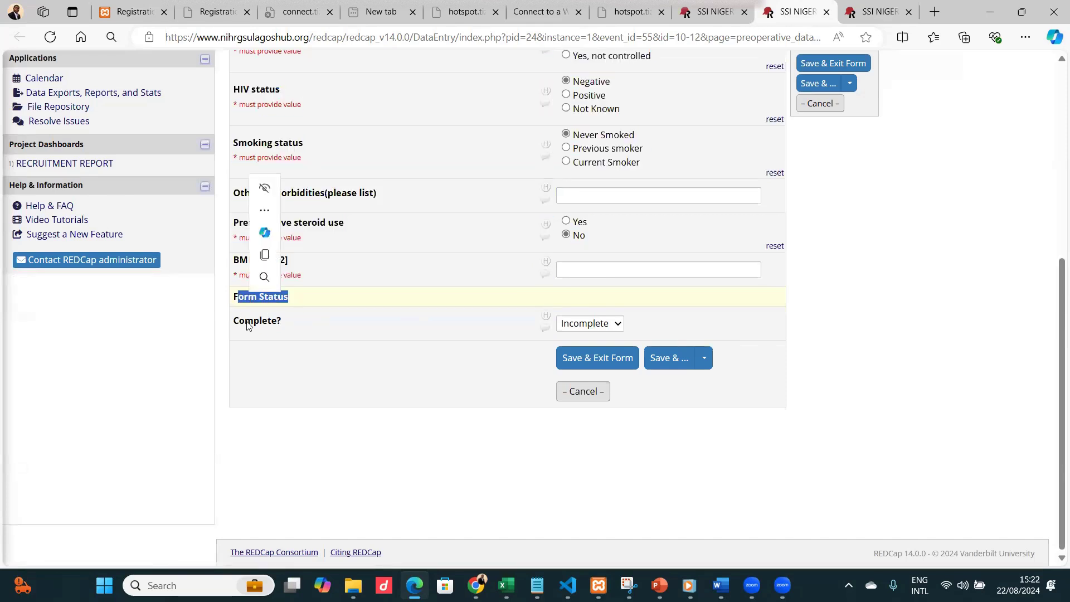
click(350, 316)
click(592, 326)
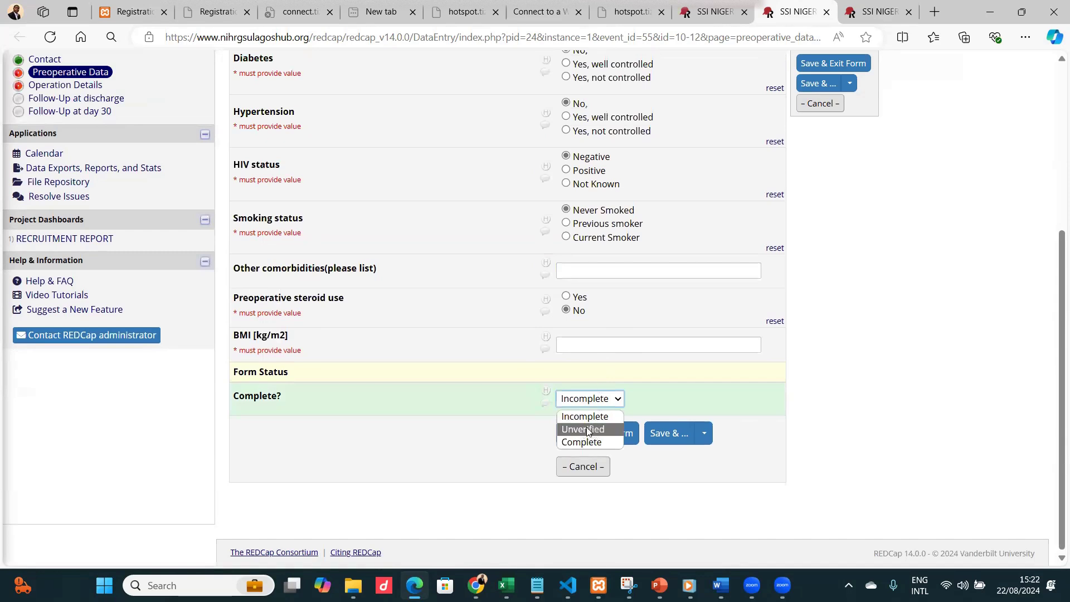
click(892, 304)
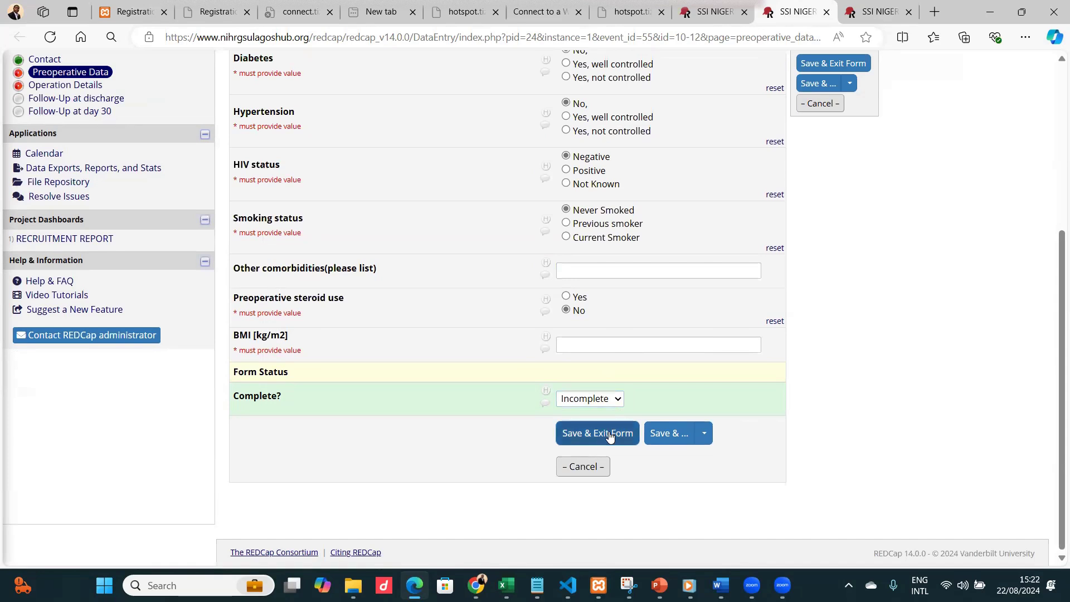
Open the Data Resolution Workflow for the Date of Hospital admission field and clear its comment box.
mouse_move(709, 9)
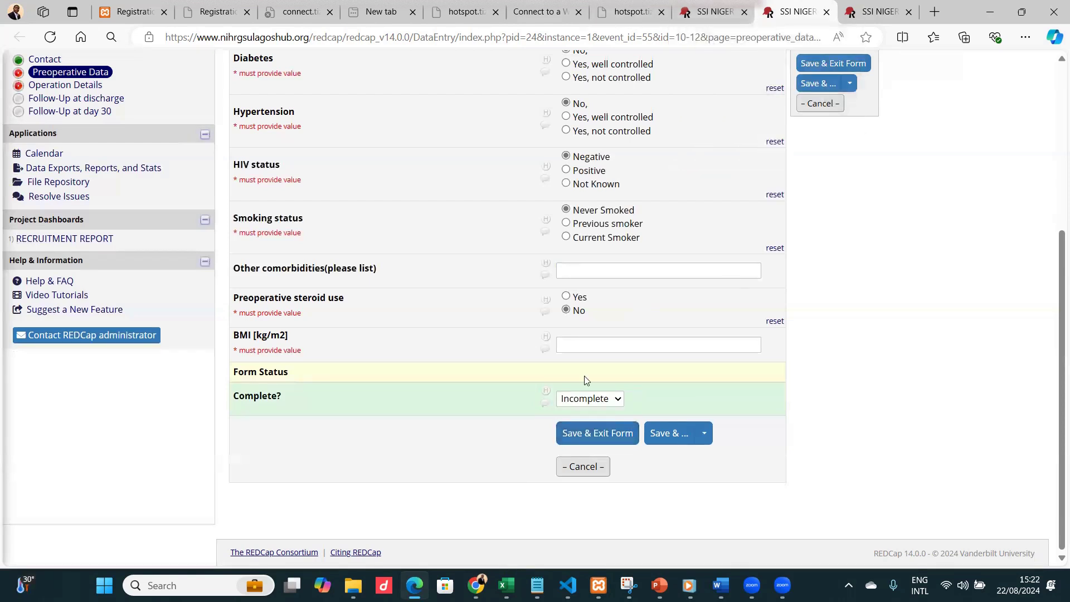
scroll(649, 239, up, 5)
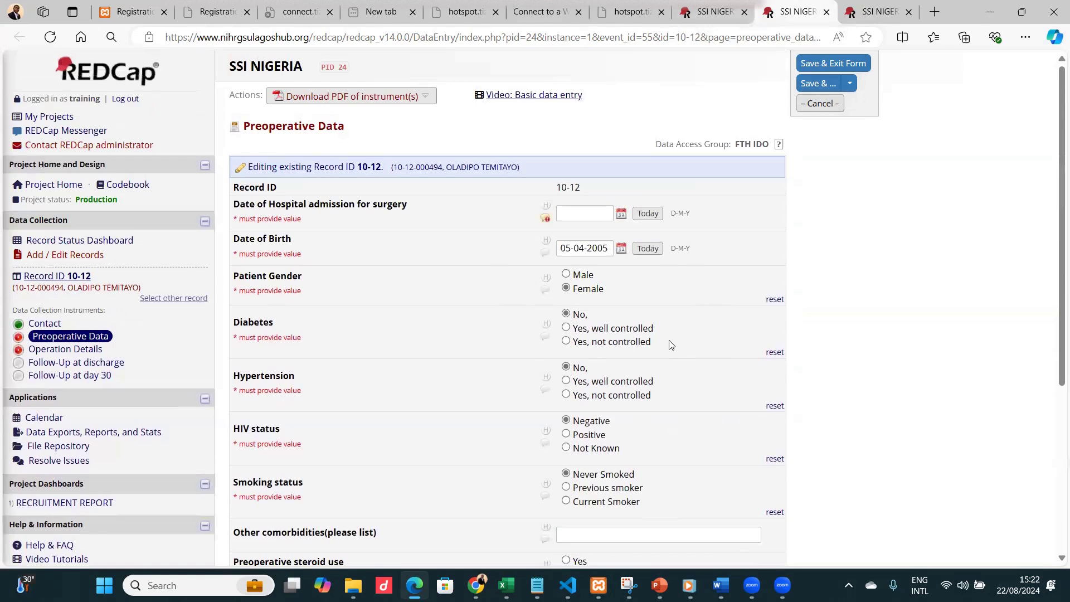
scroll(671, 344, down, 5)
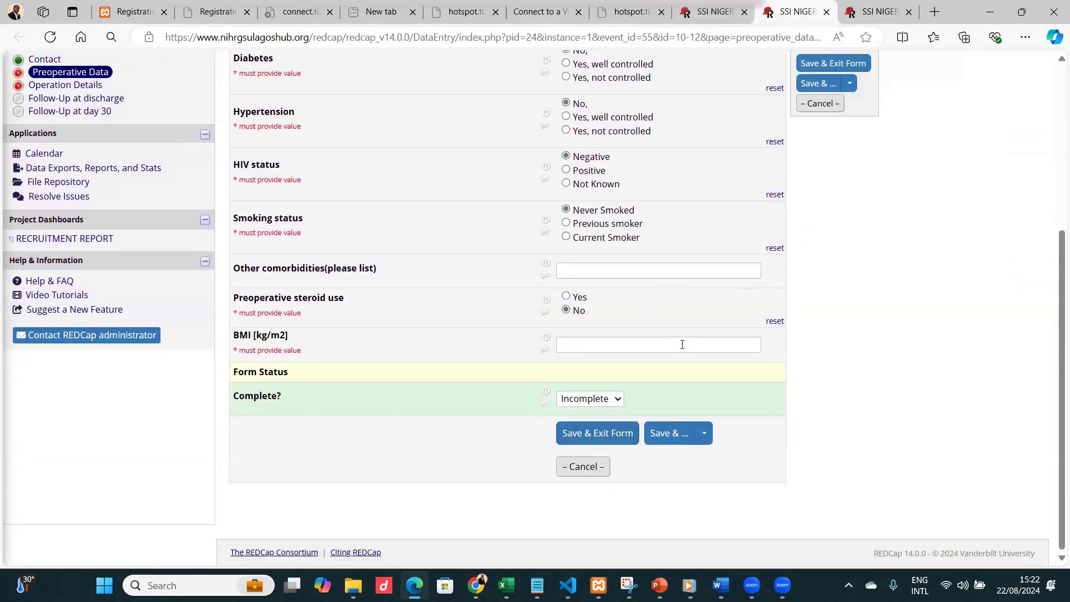
scroll(803, 298, up, 5)
scroll(811, 275, down, 4)
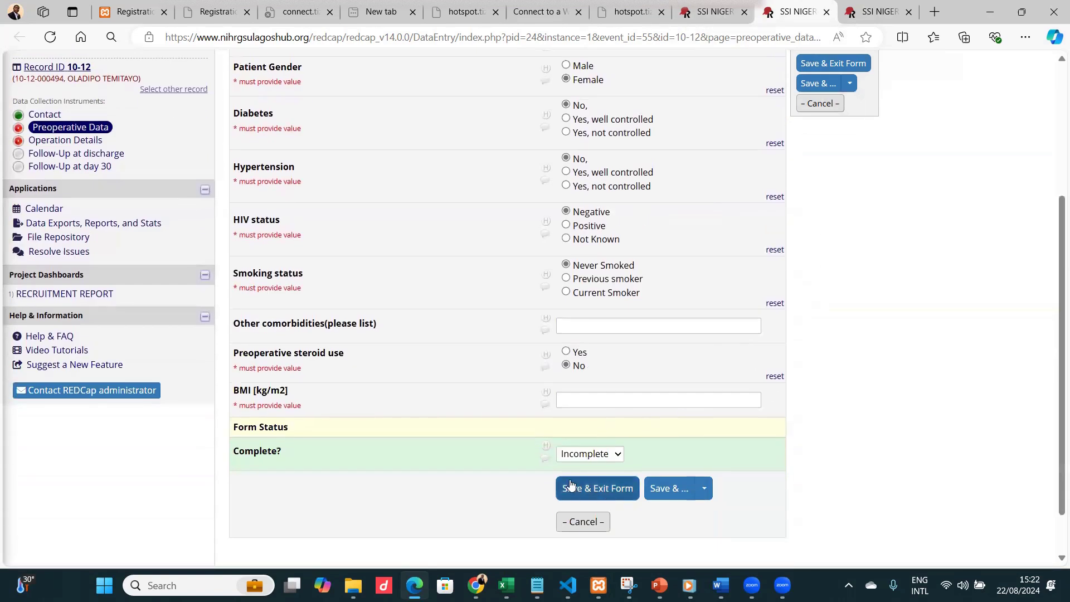
scroll(620, 281, up, 3)
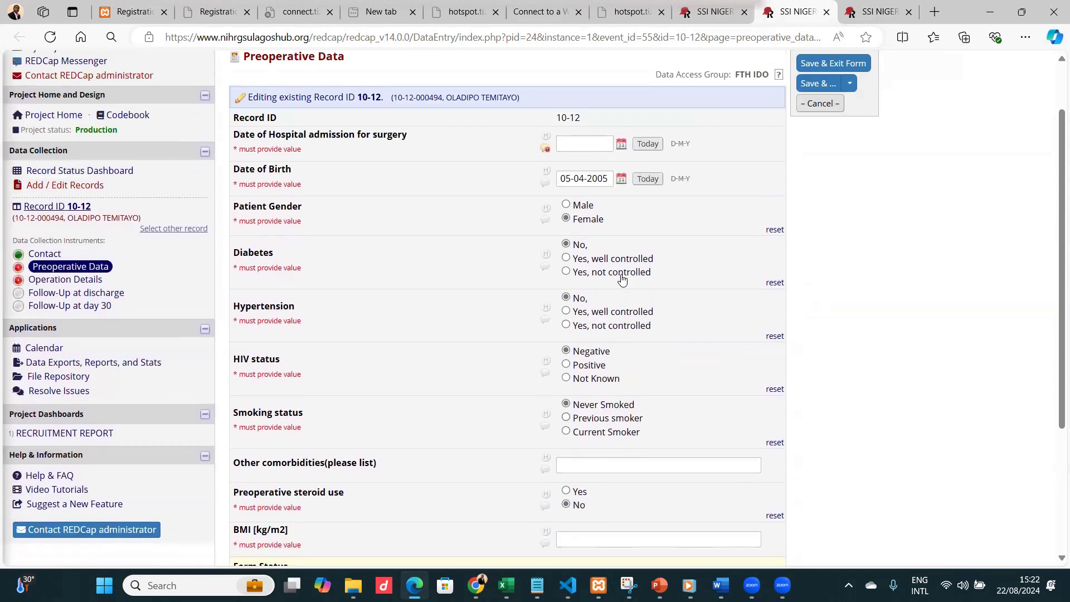
click(546, 148)
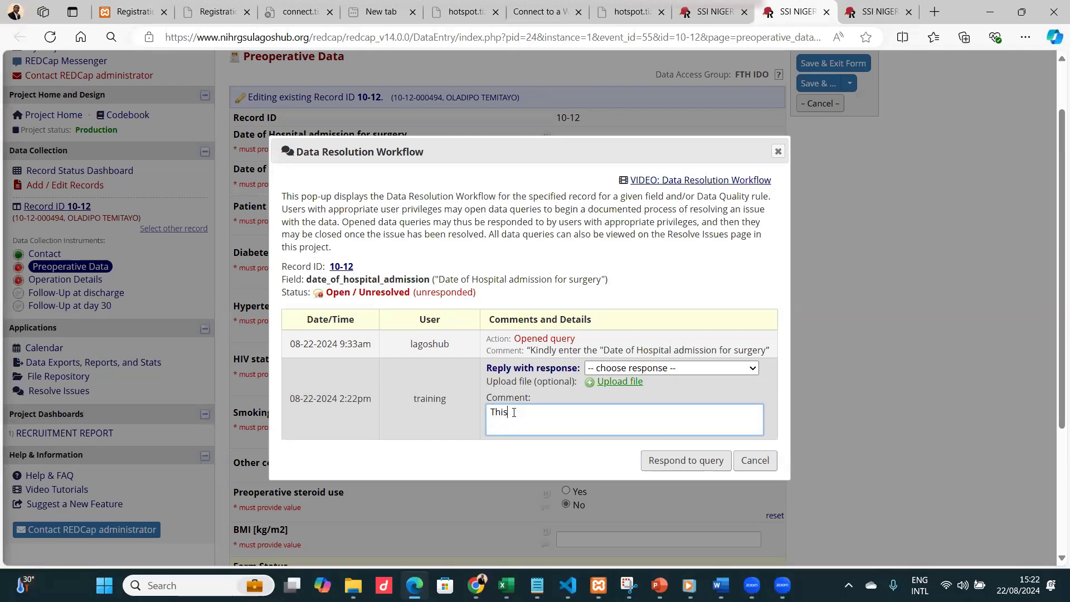
key(ctrl+a)
key(BackSpace)
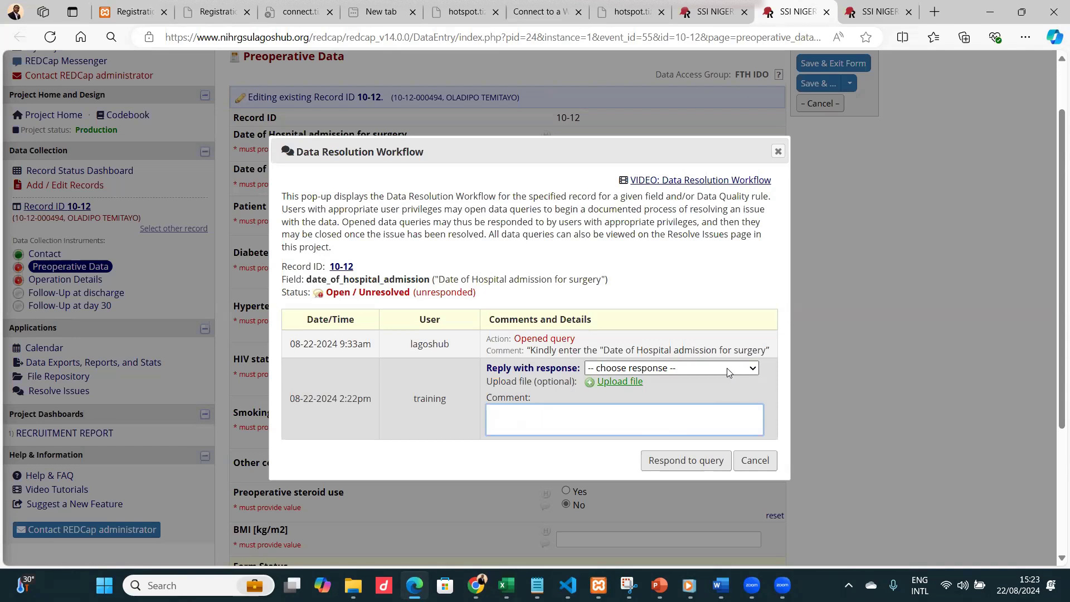
Examine the reply response options for the date query, then close the dialog without responding.
click(687, 368)
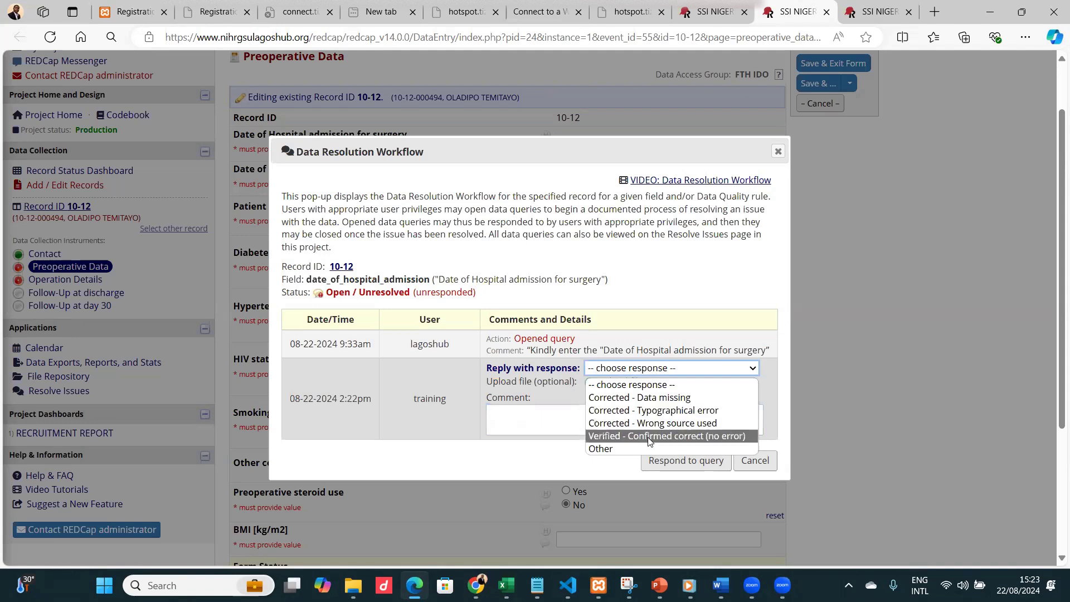
click(550, 420)
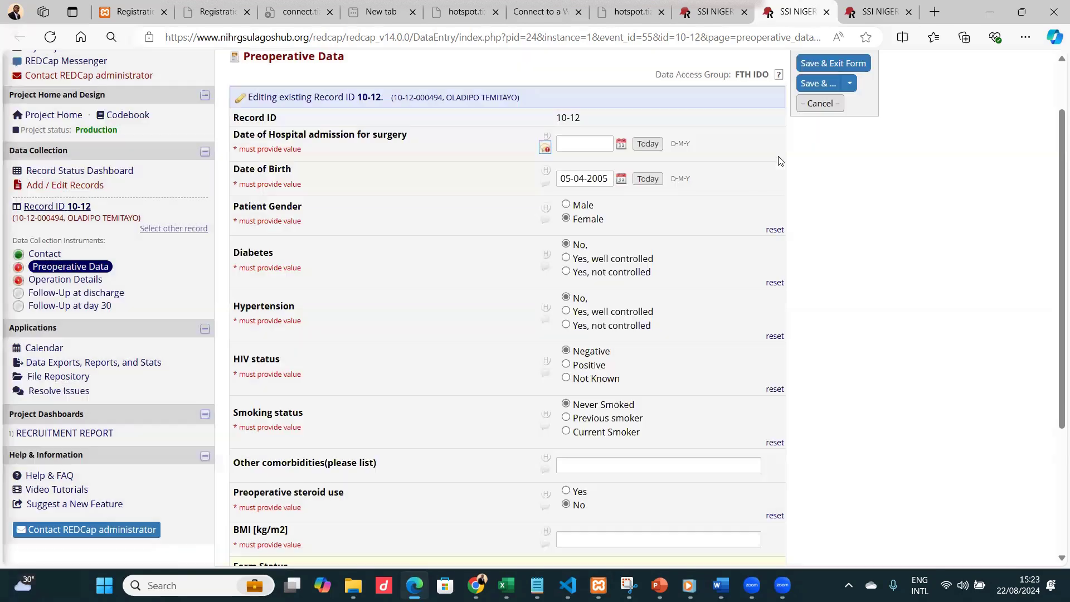
click(778, 151)
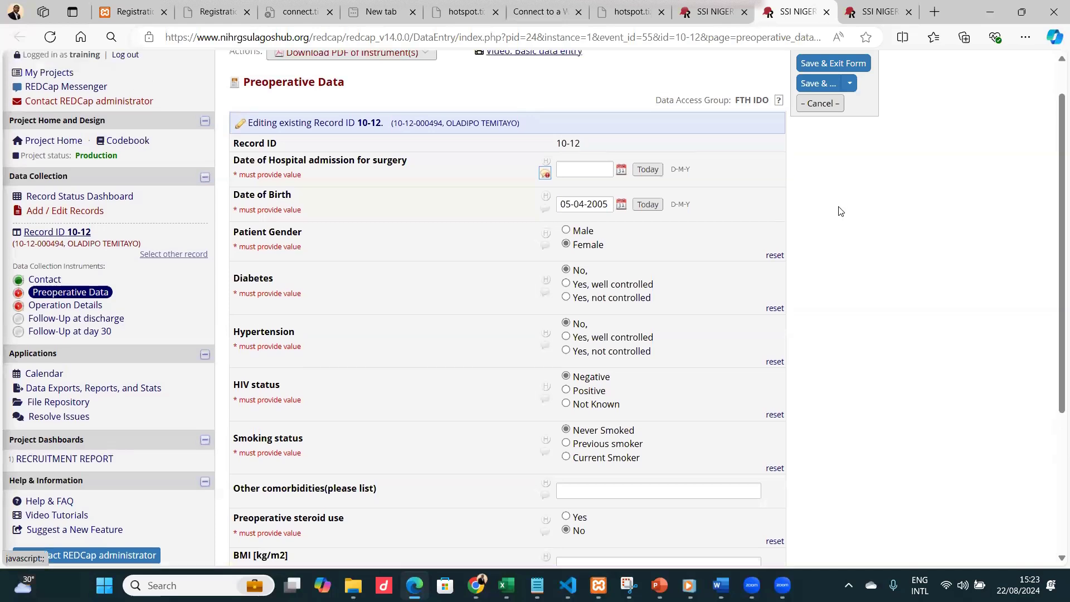
Switch to the Resolve Issues tab, close its open query dialog, and filter the dashboard to Open responded queries.
scroll(726, 205, up, 2)
click(711, 14)
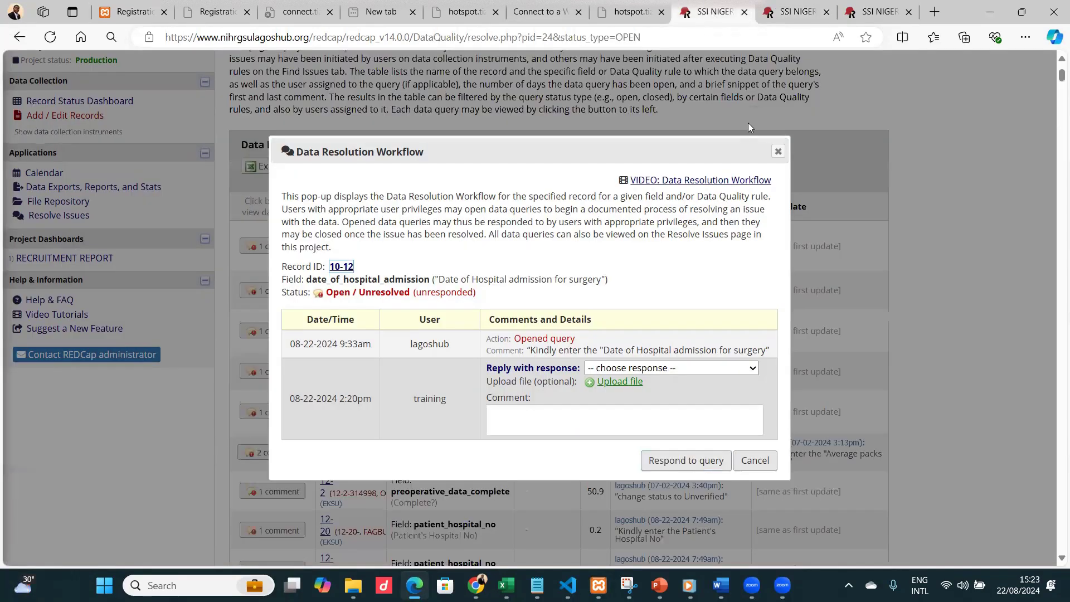
click(778, 151)
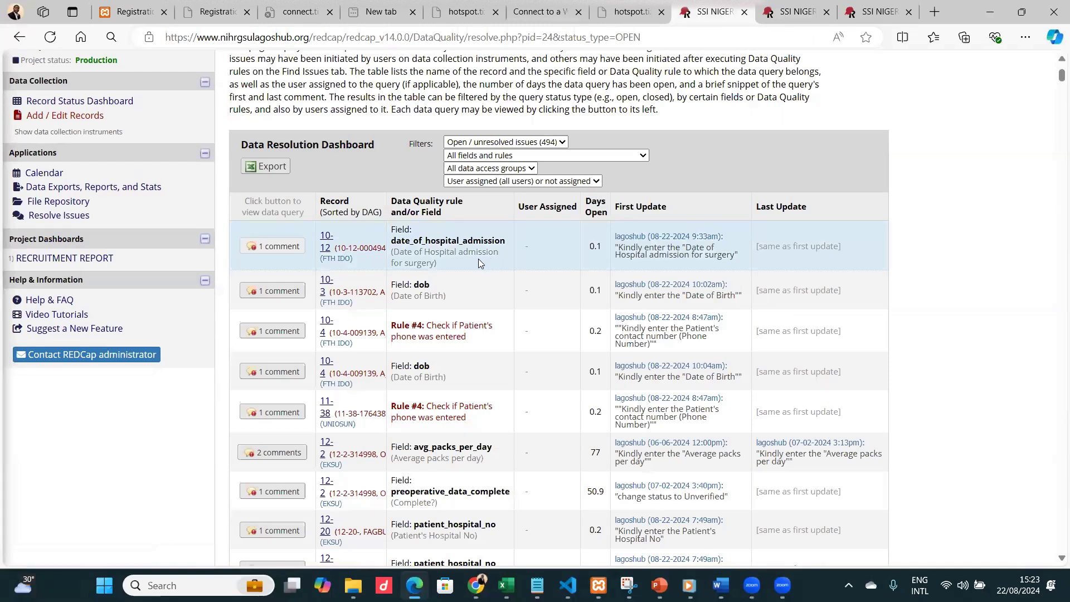
click(530, 141)
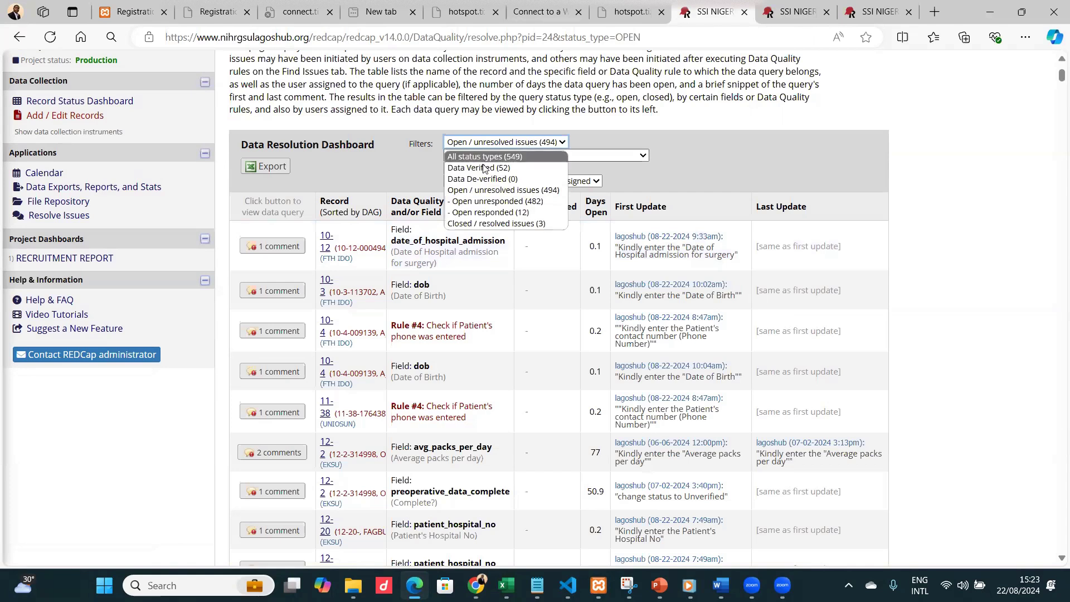
click(506, 211)
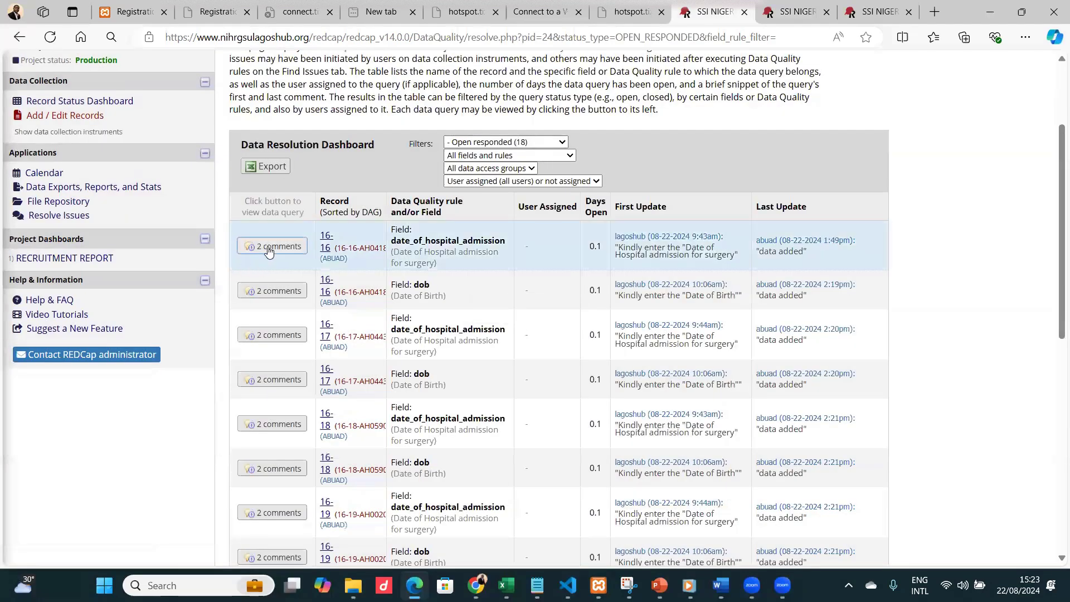
Review the responded query thread for record 16-16's Date of Hospital admission field.
click(265, 247)
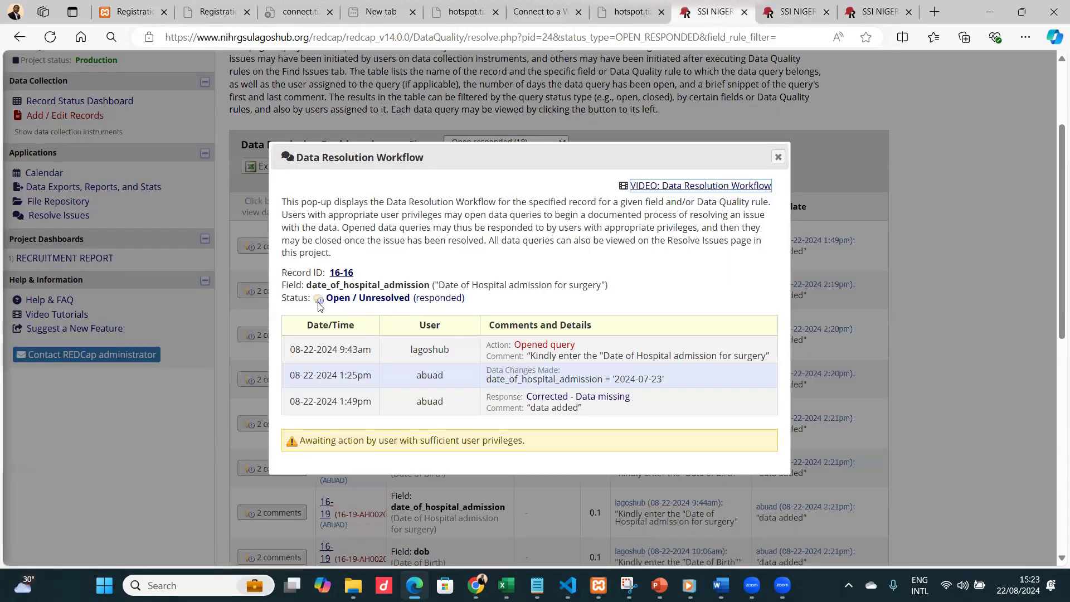
click(778, 157)
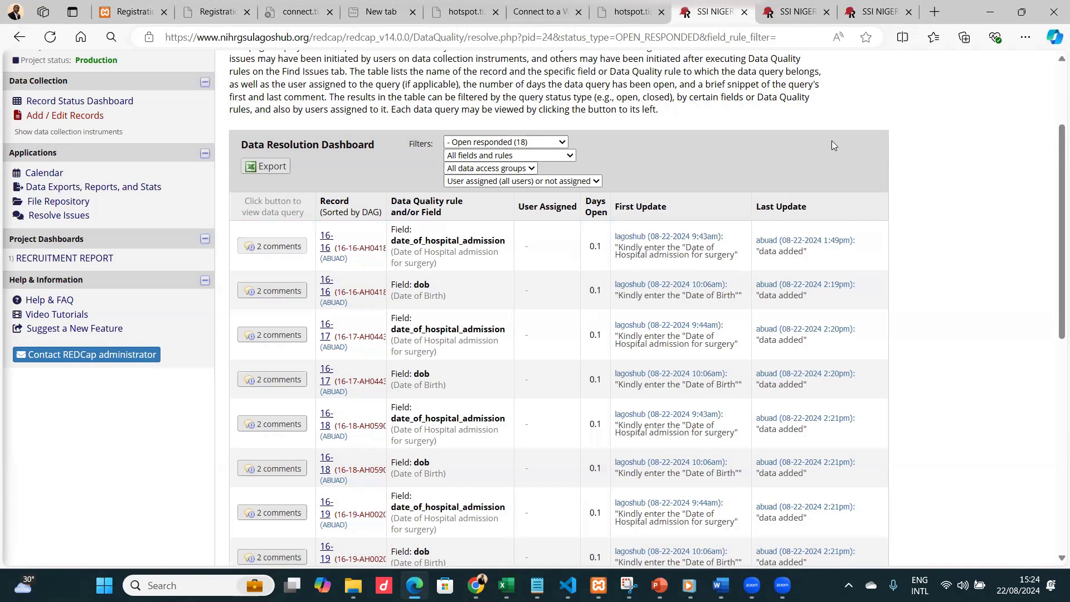
scroll(746, 236, up, 3)
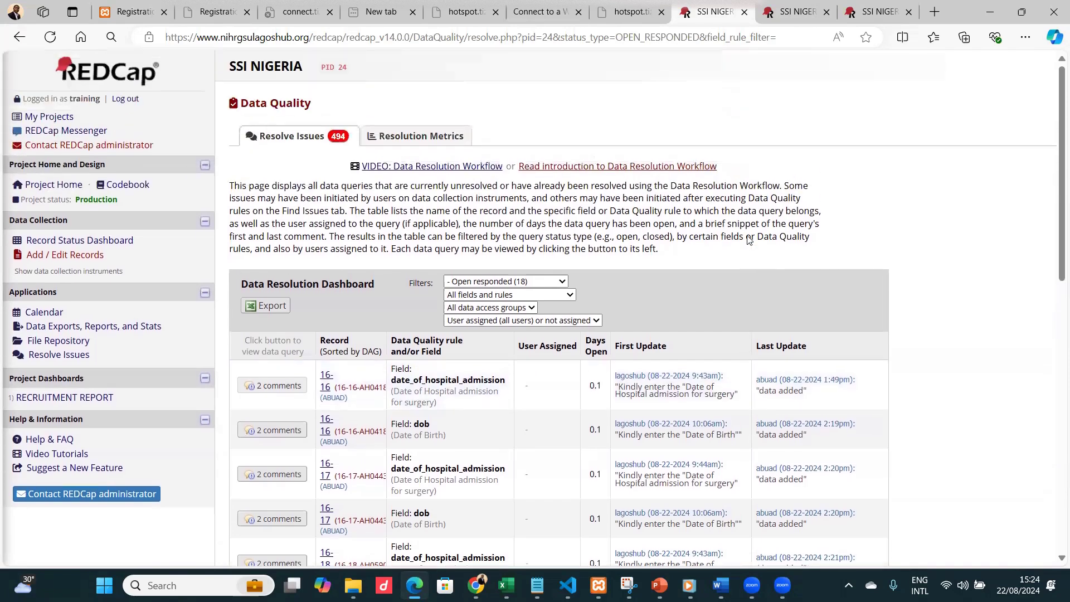
Open record 7-1's Contact form from the Record Status Dashboard and inspect its Complete? status options.
click(80, 241)
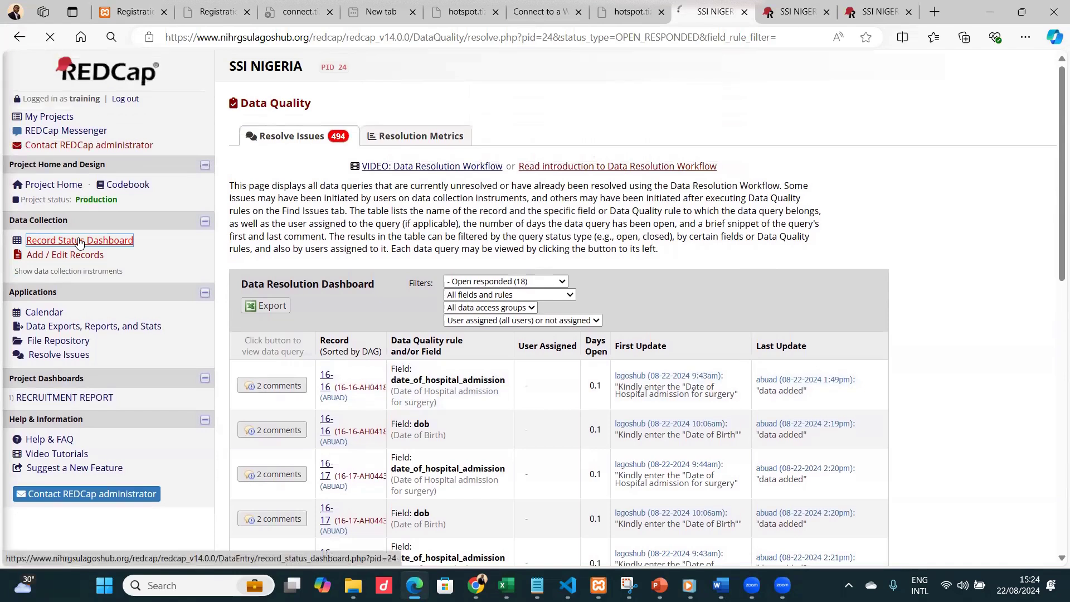
scroll(442, 355, down, 2)
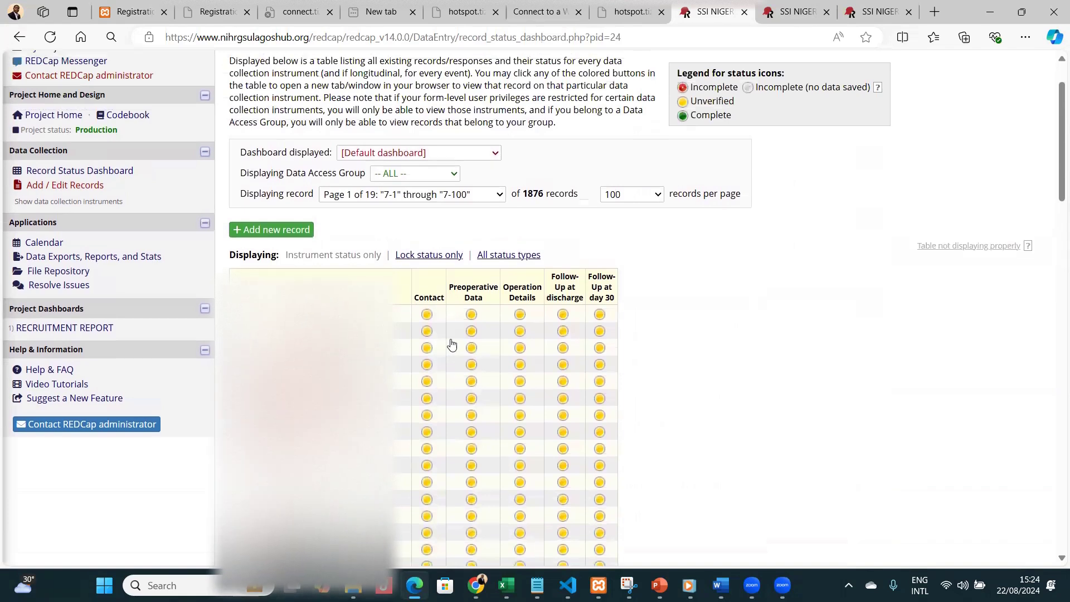
click(428, 315)
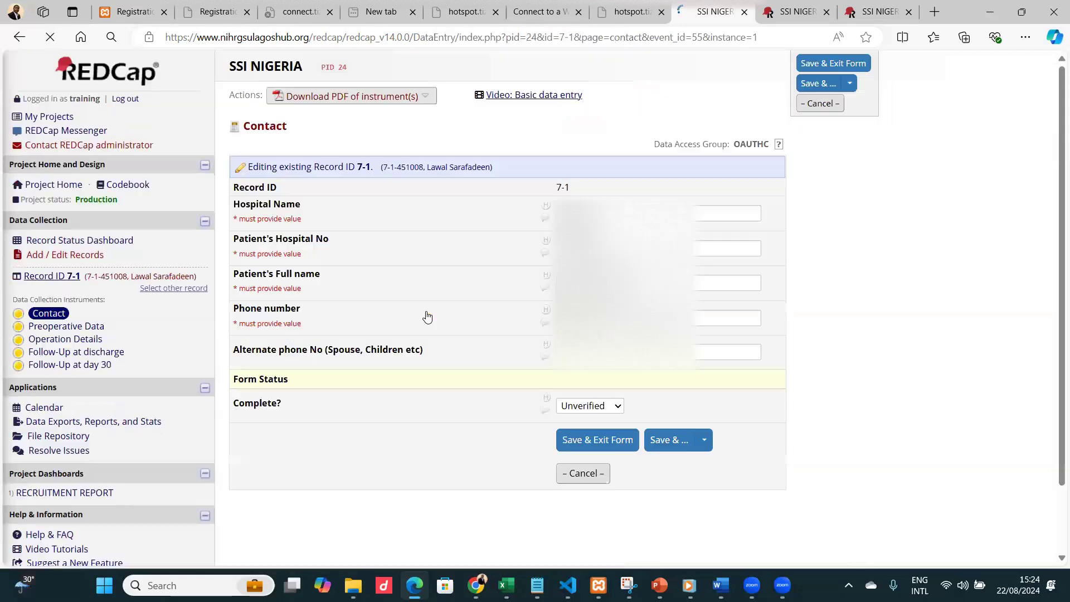
click(597, 407)
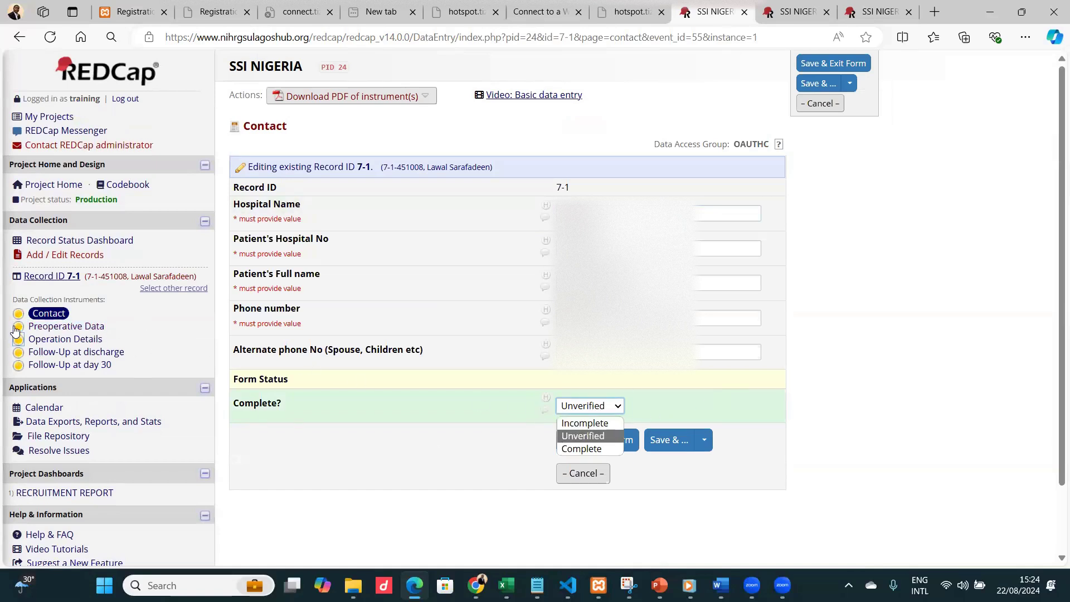
click(79, 240)
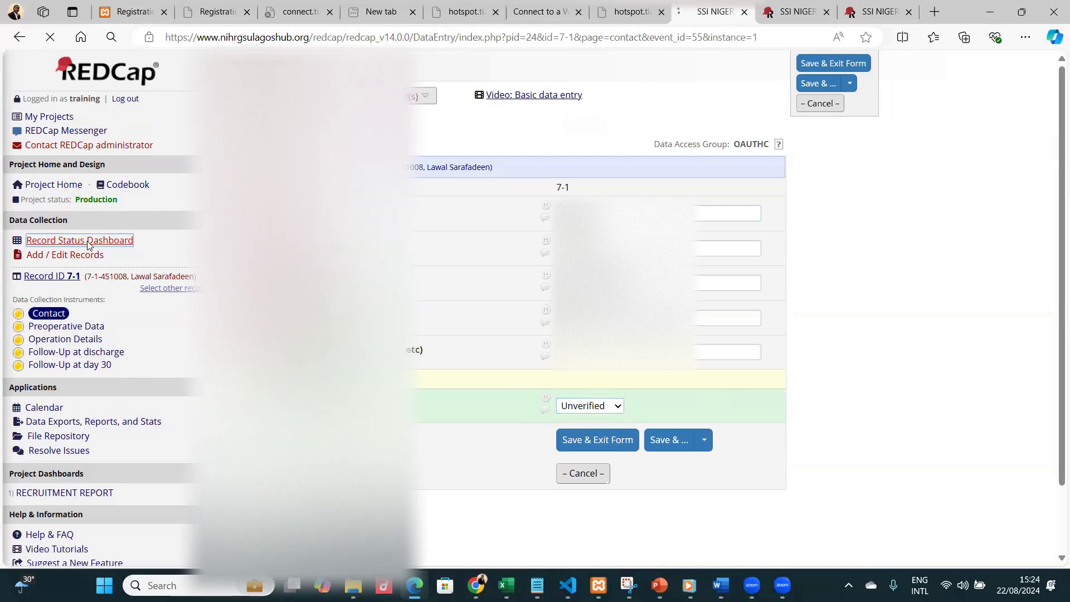
Set the Record Status Dashboard to display all records per page.
scroll(563, 391, down, 20)
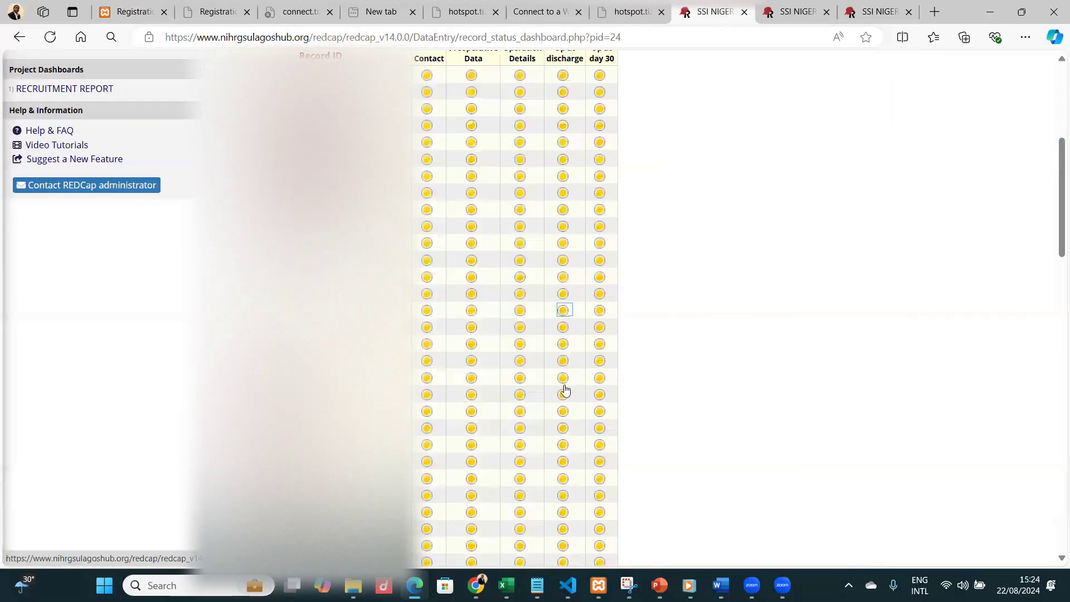
scroll(557, 362, up, 15)
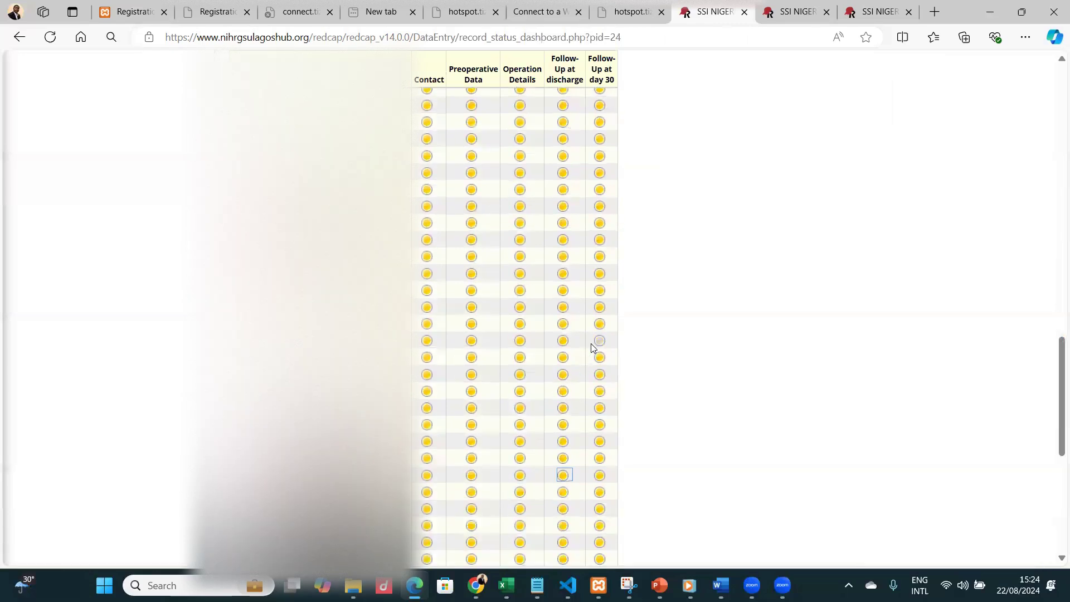
scroll(641, 267, up, 2)
click(641, 263)
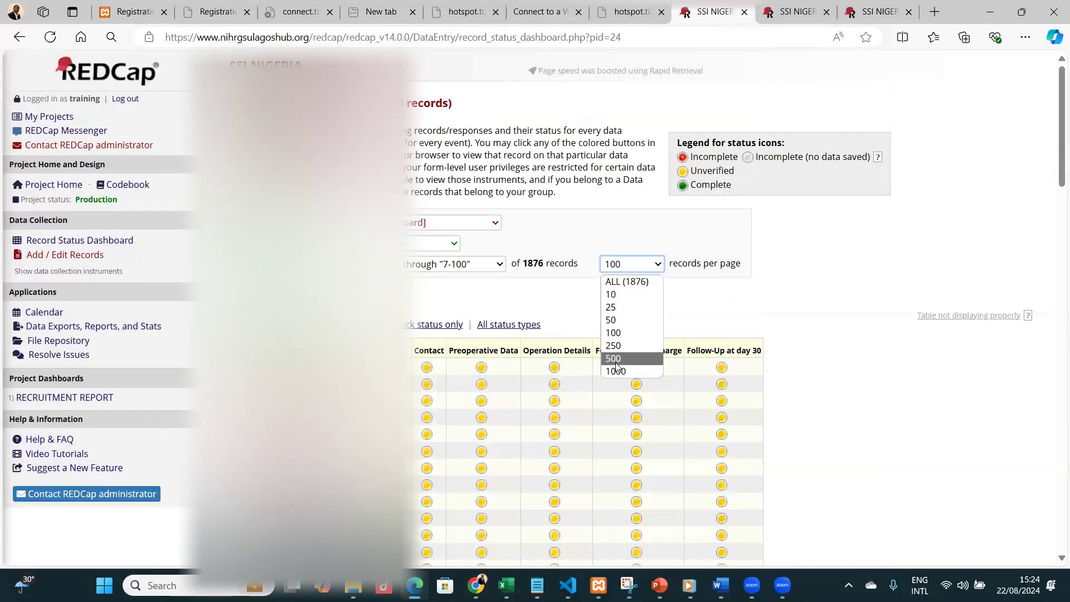
click(627, 282)
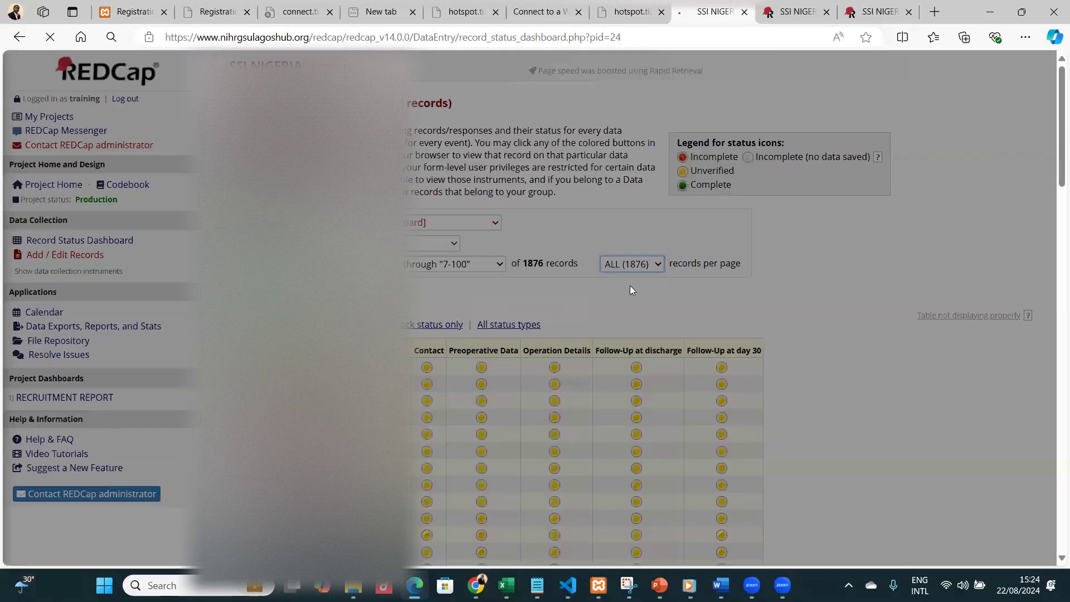
Scroll through the records, open record 8-11's Contact form, and go back to the dashboard.
scroll(575, 321, down, 20)
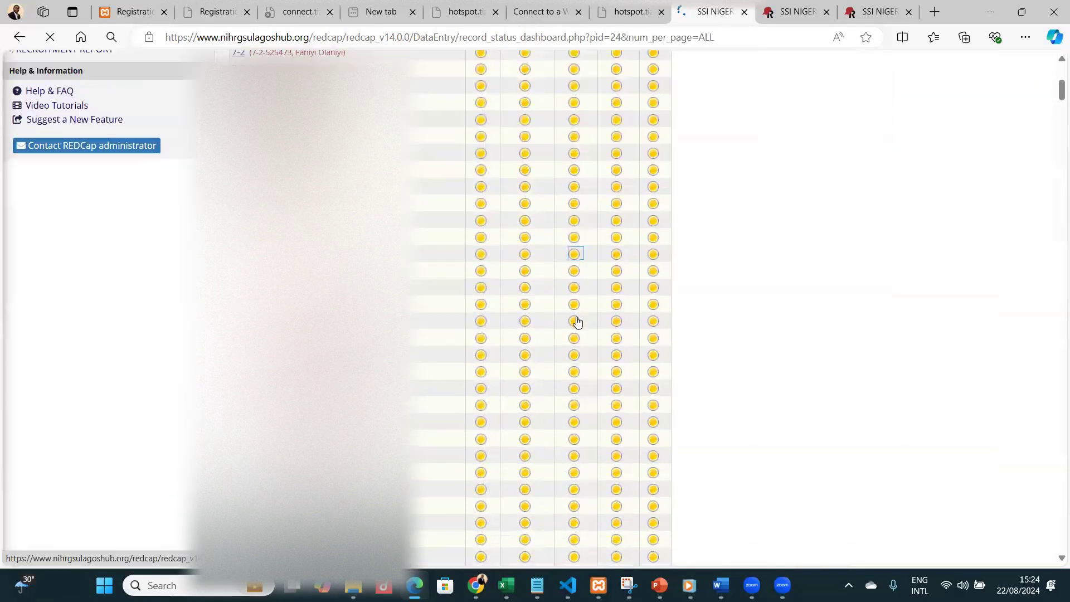
scroll(577, 320, down, 10)
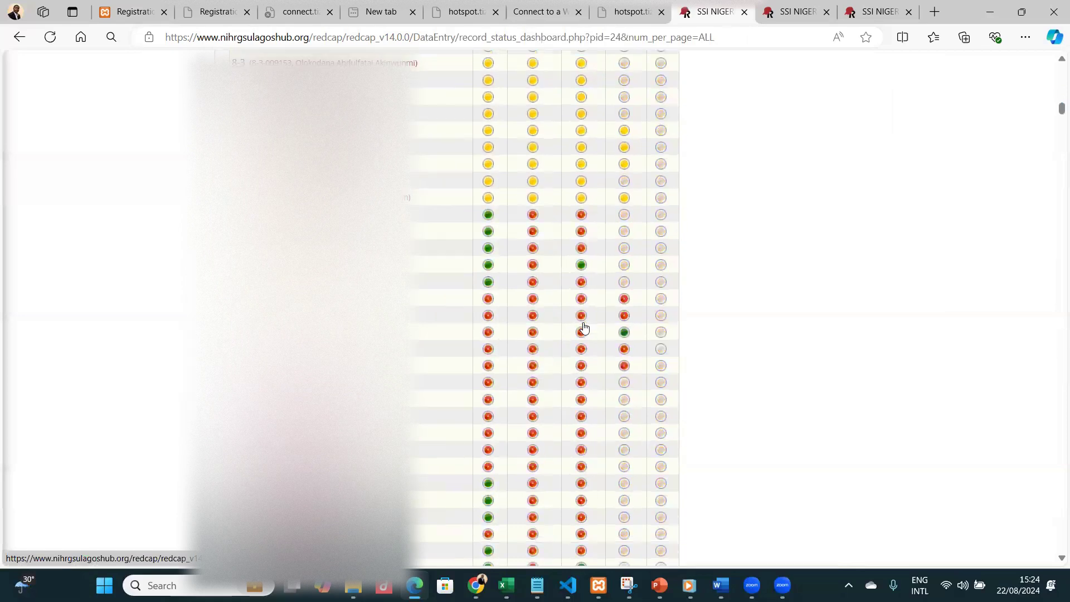
scroll(547, 286, up, 5)
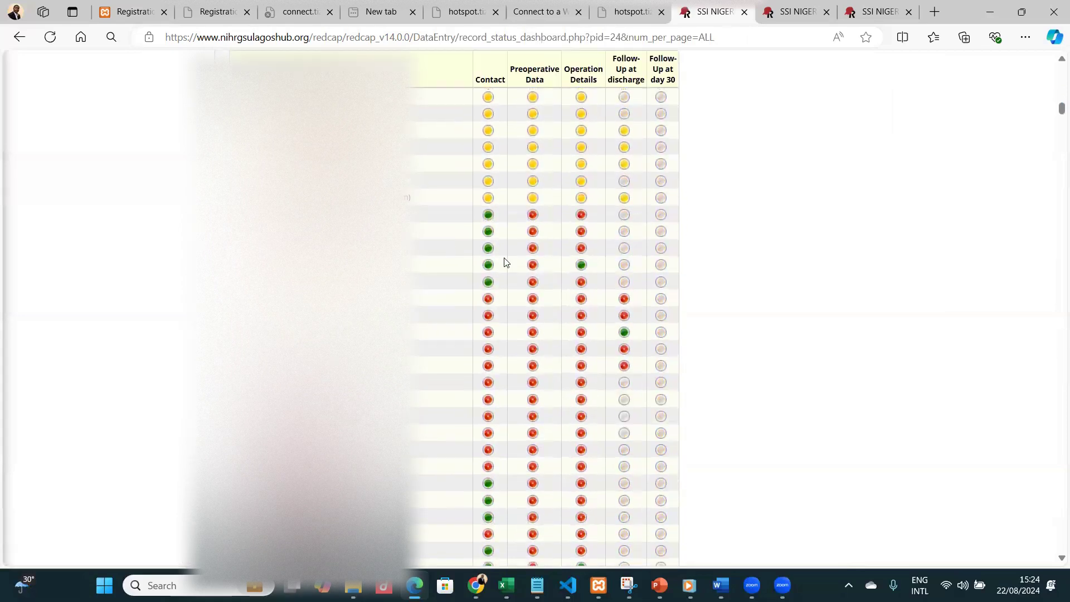
click(489, 200)
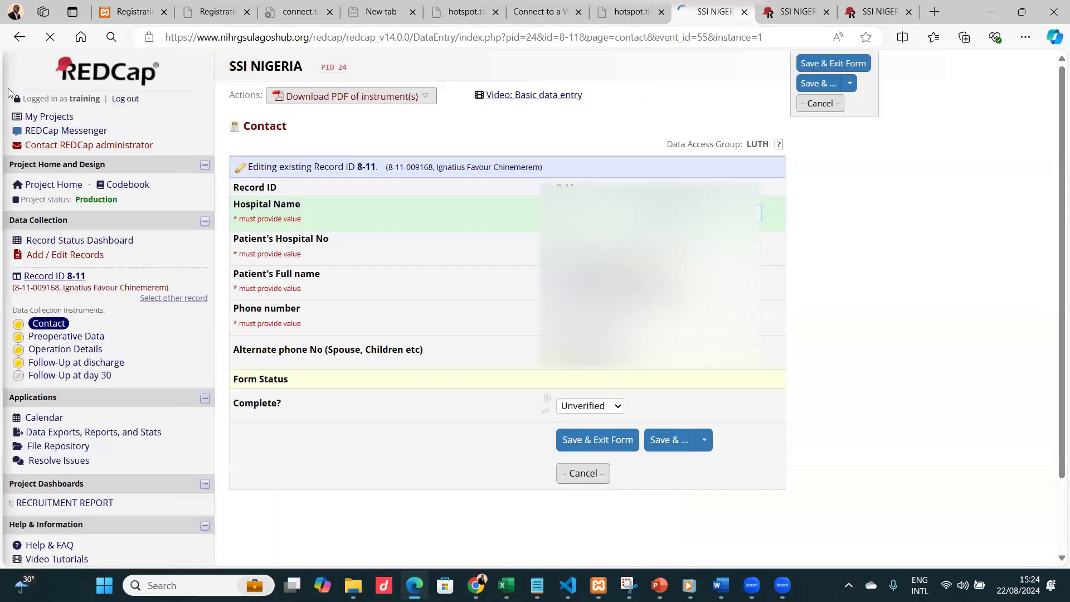
click(20, 38)
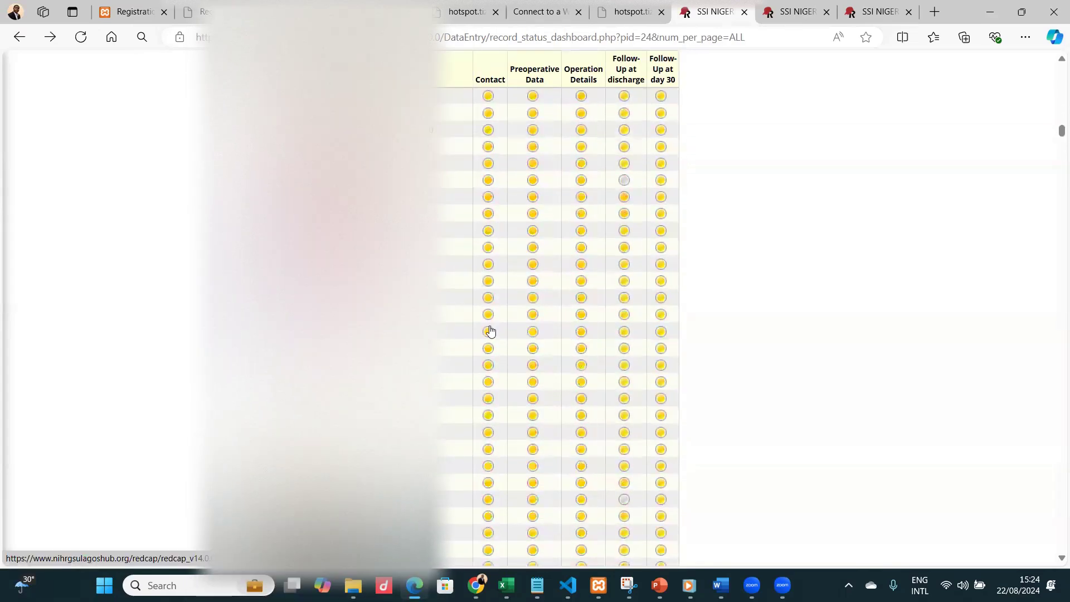
Open record 10-12's Contact form and inspect its Complete? status options.
click(488, 233)
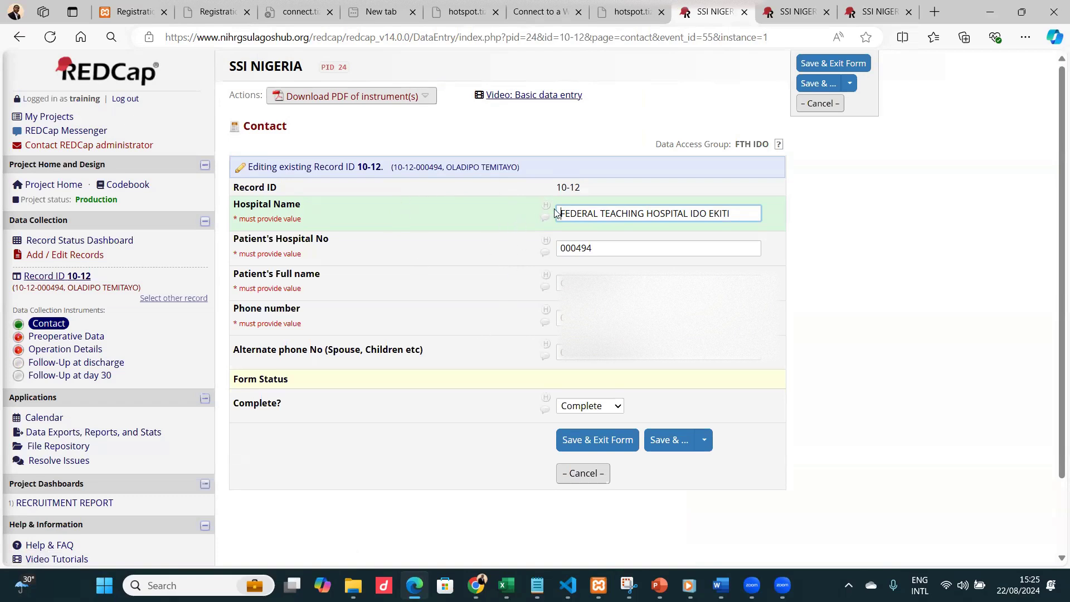
click(612, 406)
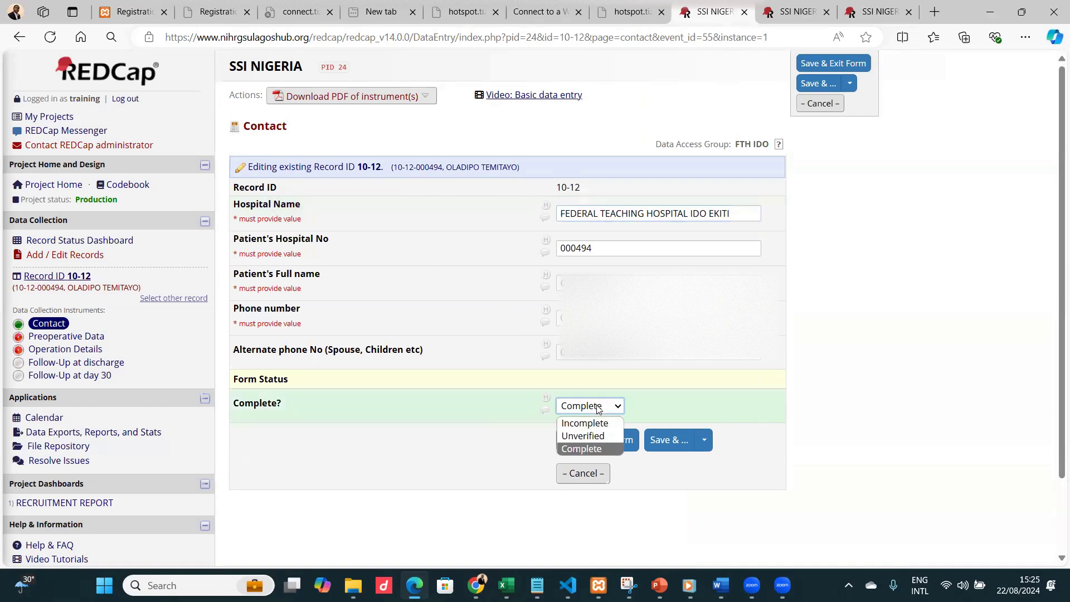
click(705, 400)
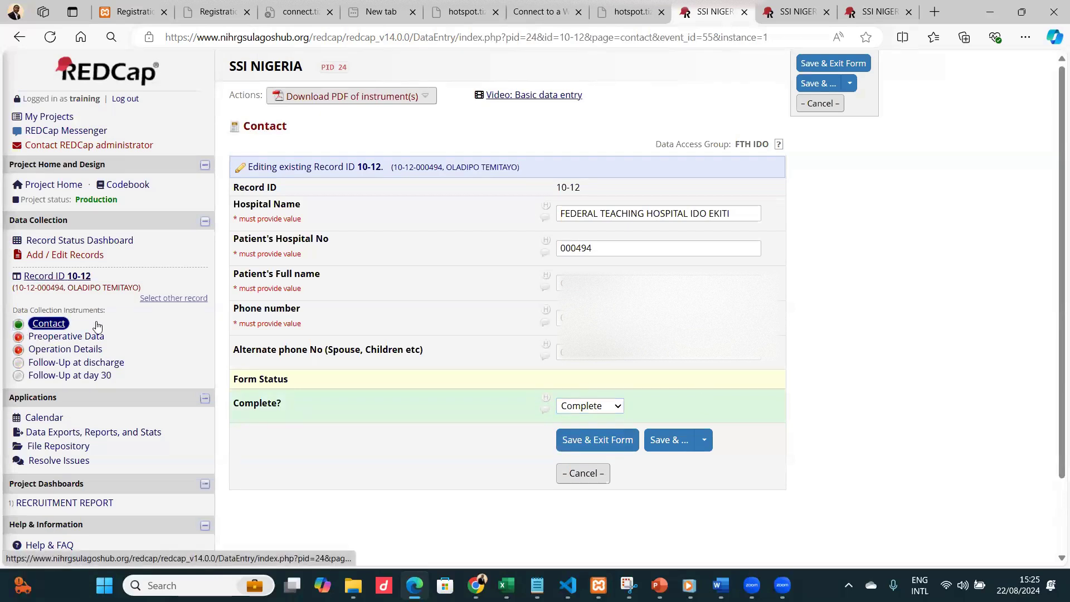
Review record 10-12's Preoperative Data form, then return to the Record Status Dashboard.
click(57, 338)
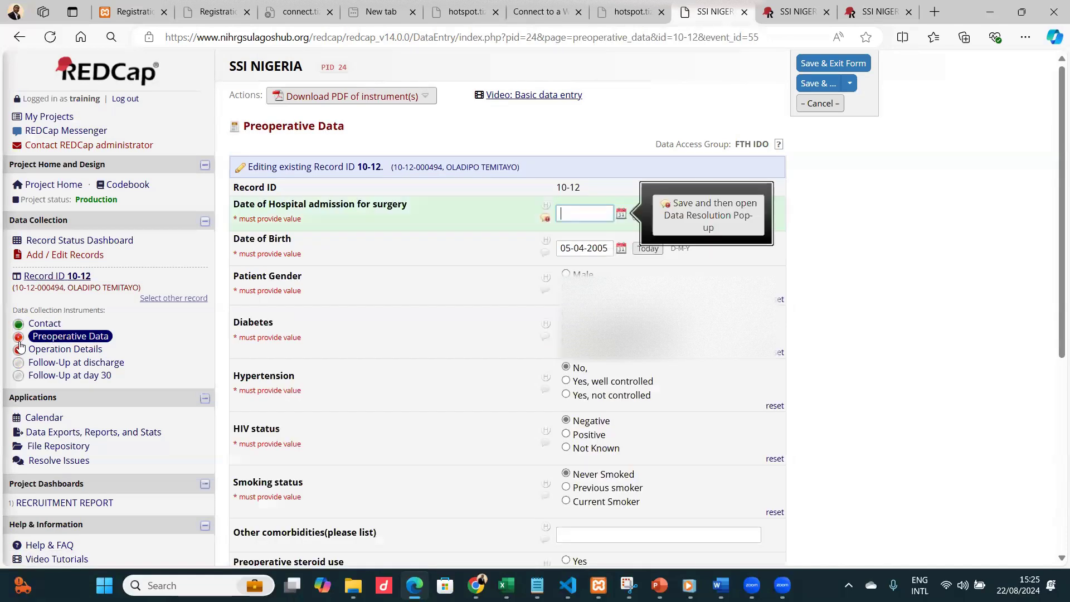
scroll(518, 311, down, 6)
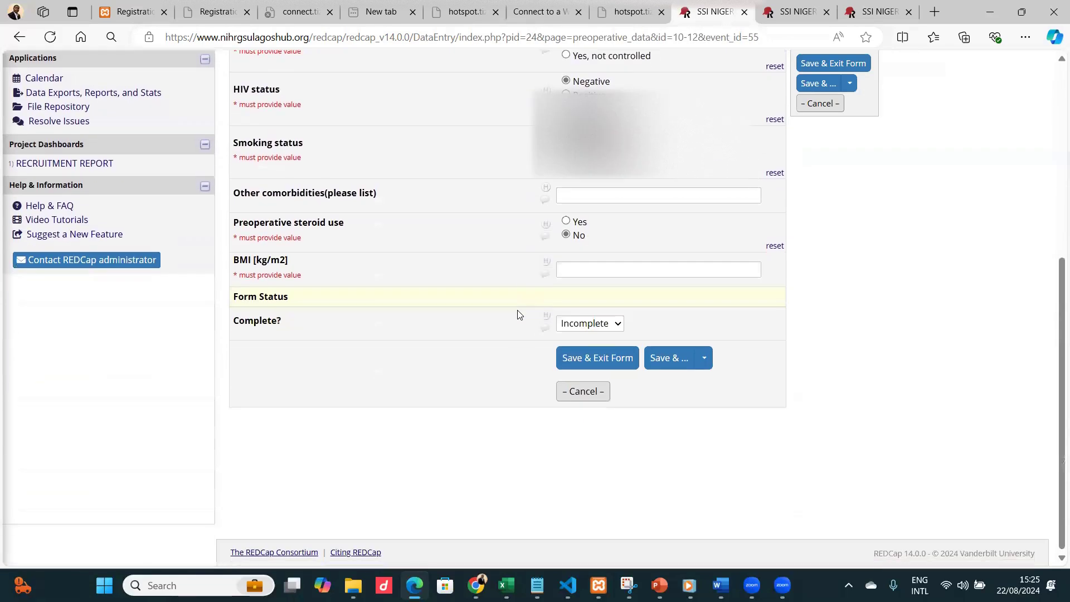
scroll(368, 342, up, 6)
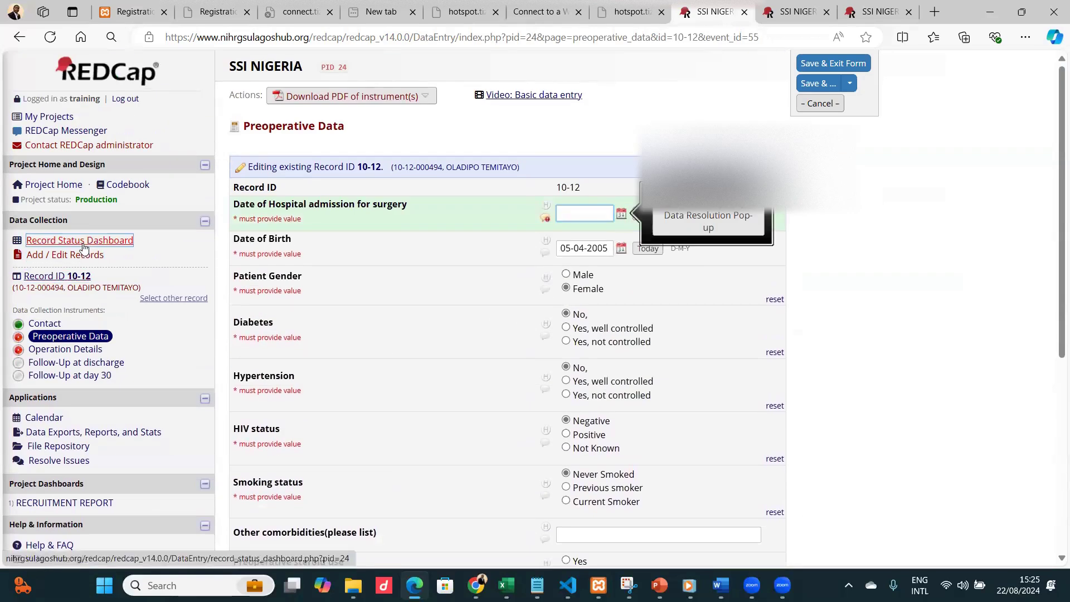
click(84, 241)
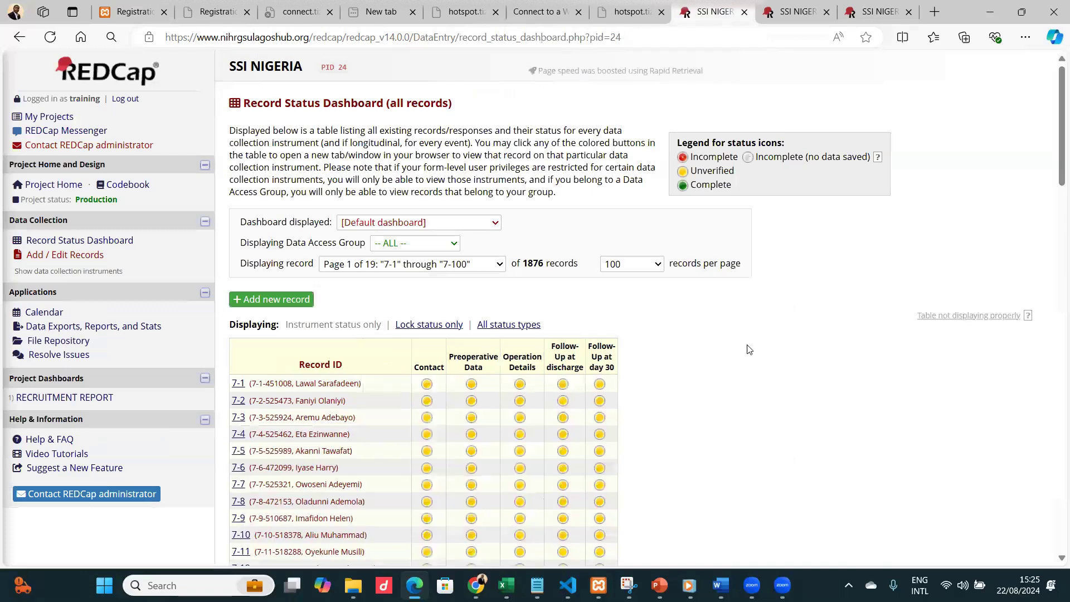